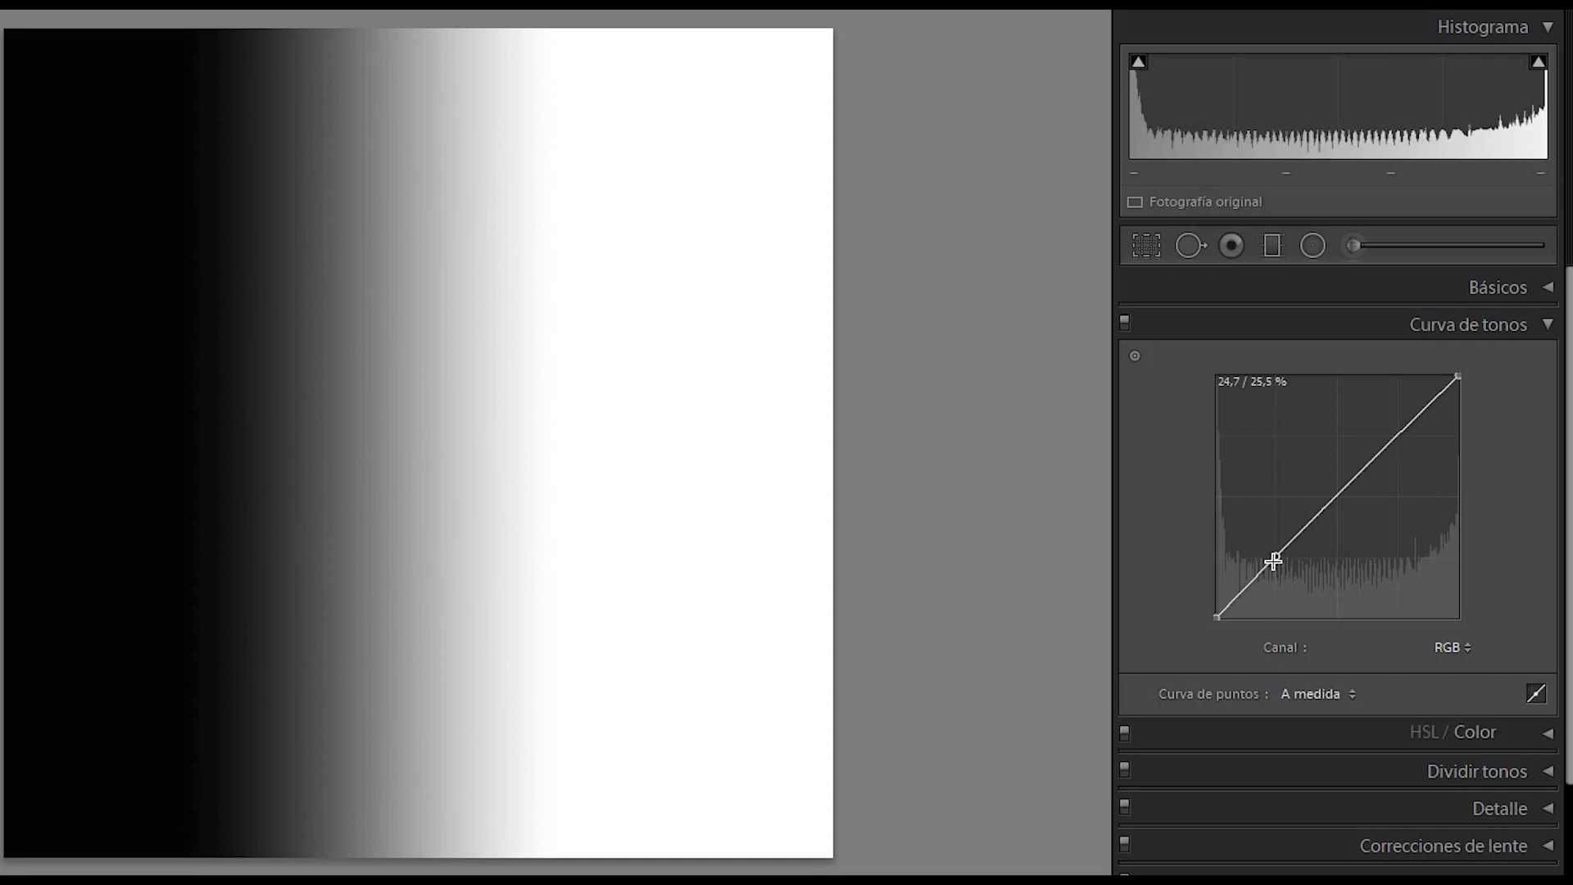
Add midtone and highlight anchor points to the gradient image's RGB tone curve, placing the midtone point at about 49 %
left_click(1333, 499)
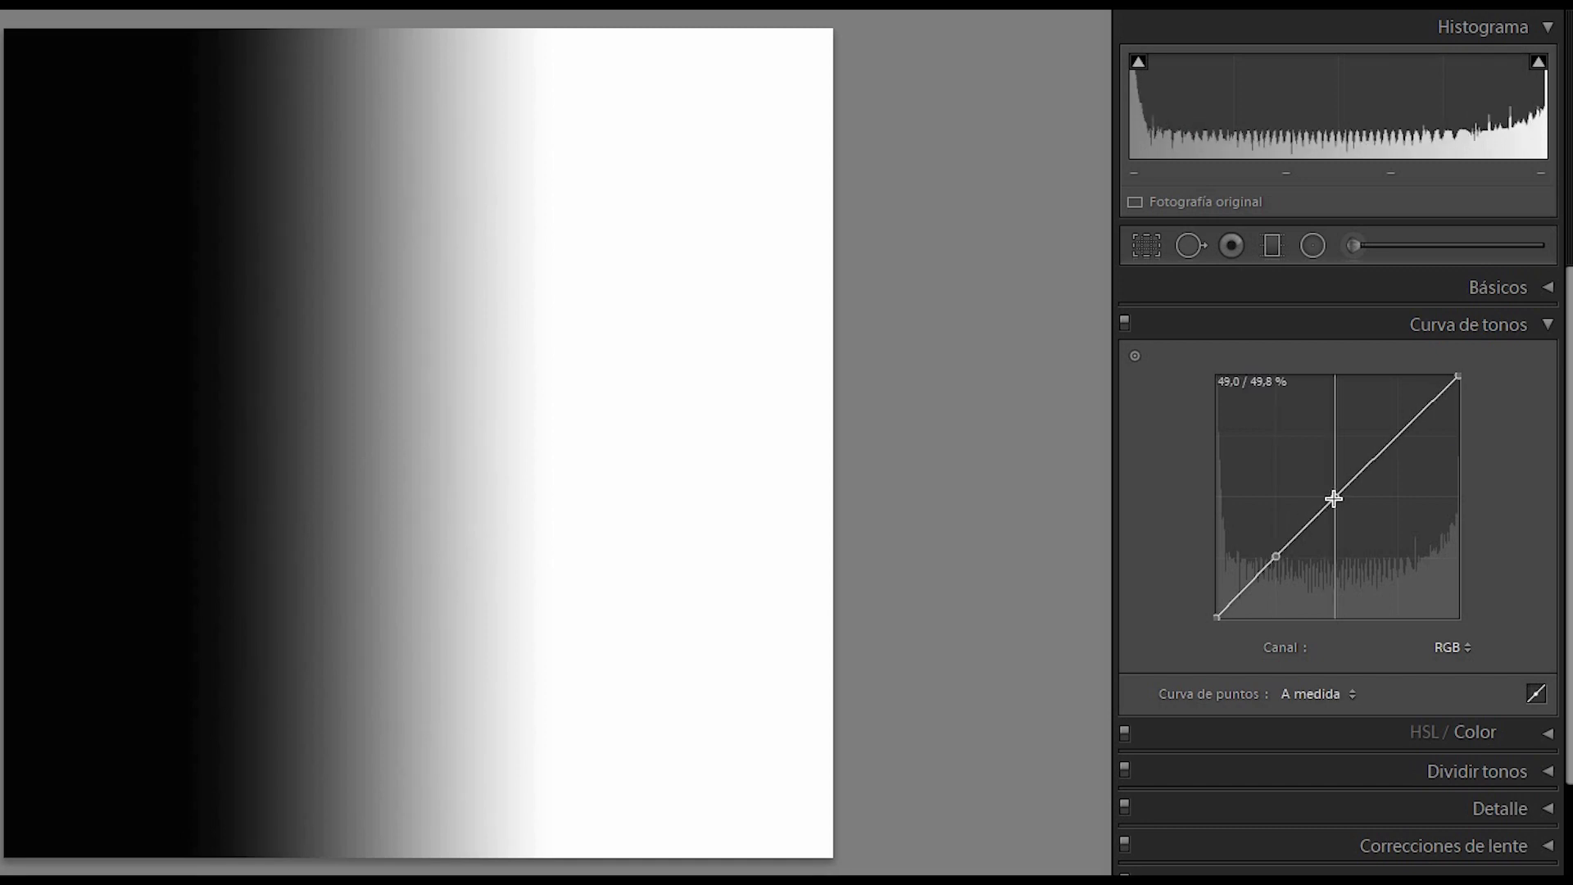
left_click(1395, 438)
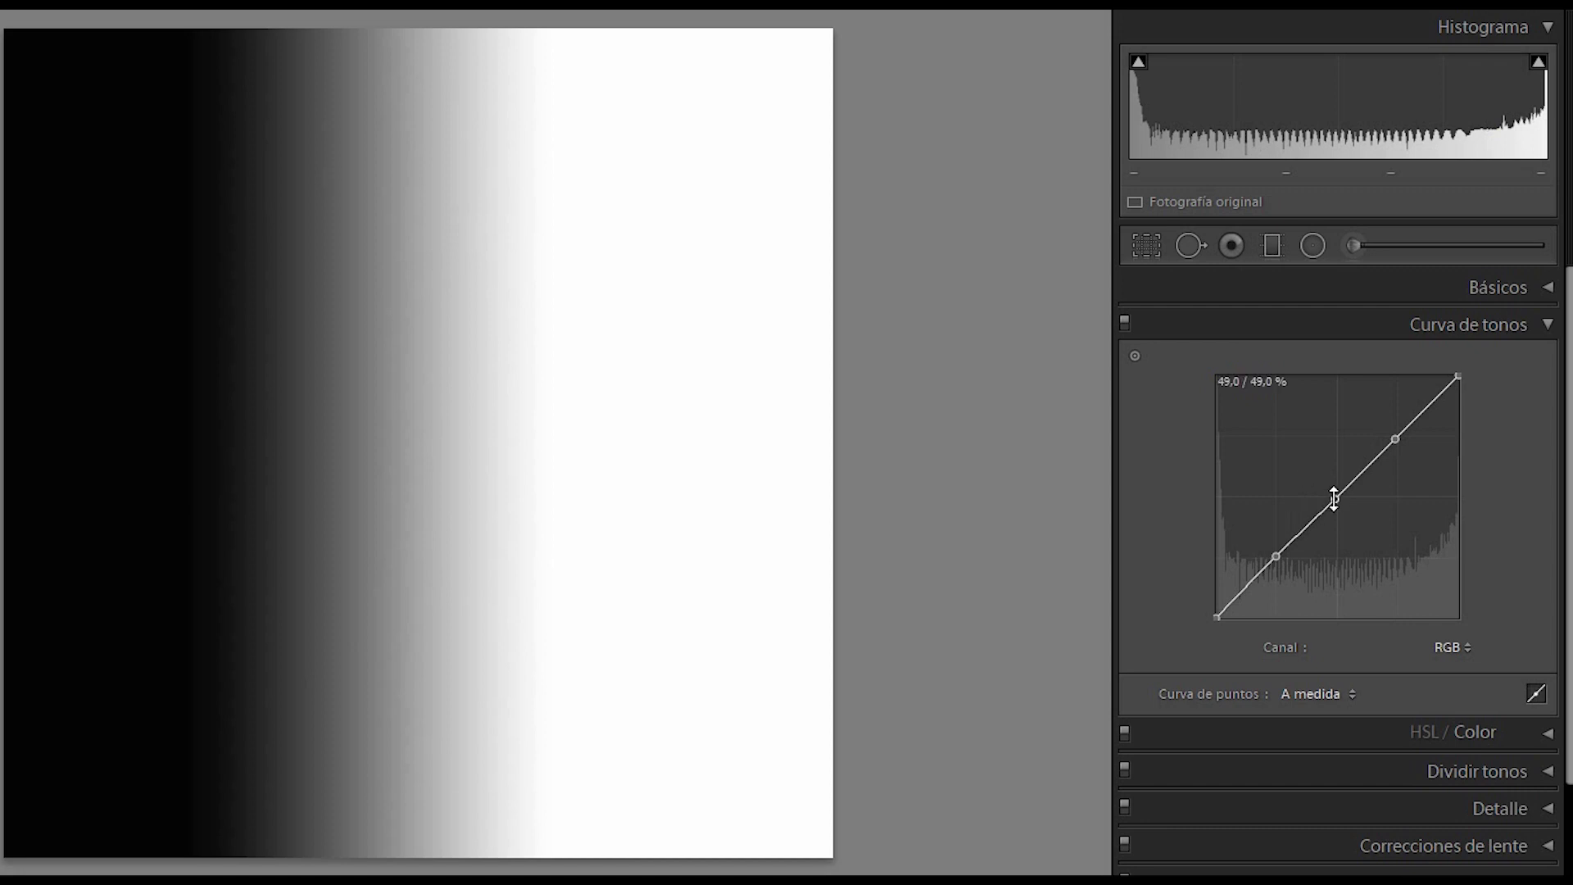
left_click(1334, 499)
mouse_move(1334, 499)
left_mouse_down()
mouse_move(1319, 486)
mouse_move(1348, 508)
mouse_move(1336, 496)
left_mouse_up()
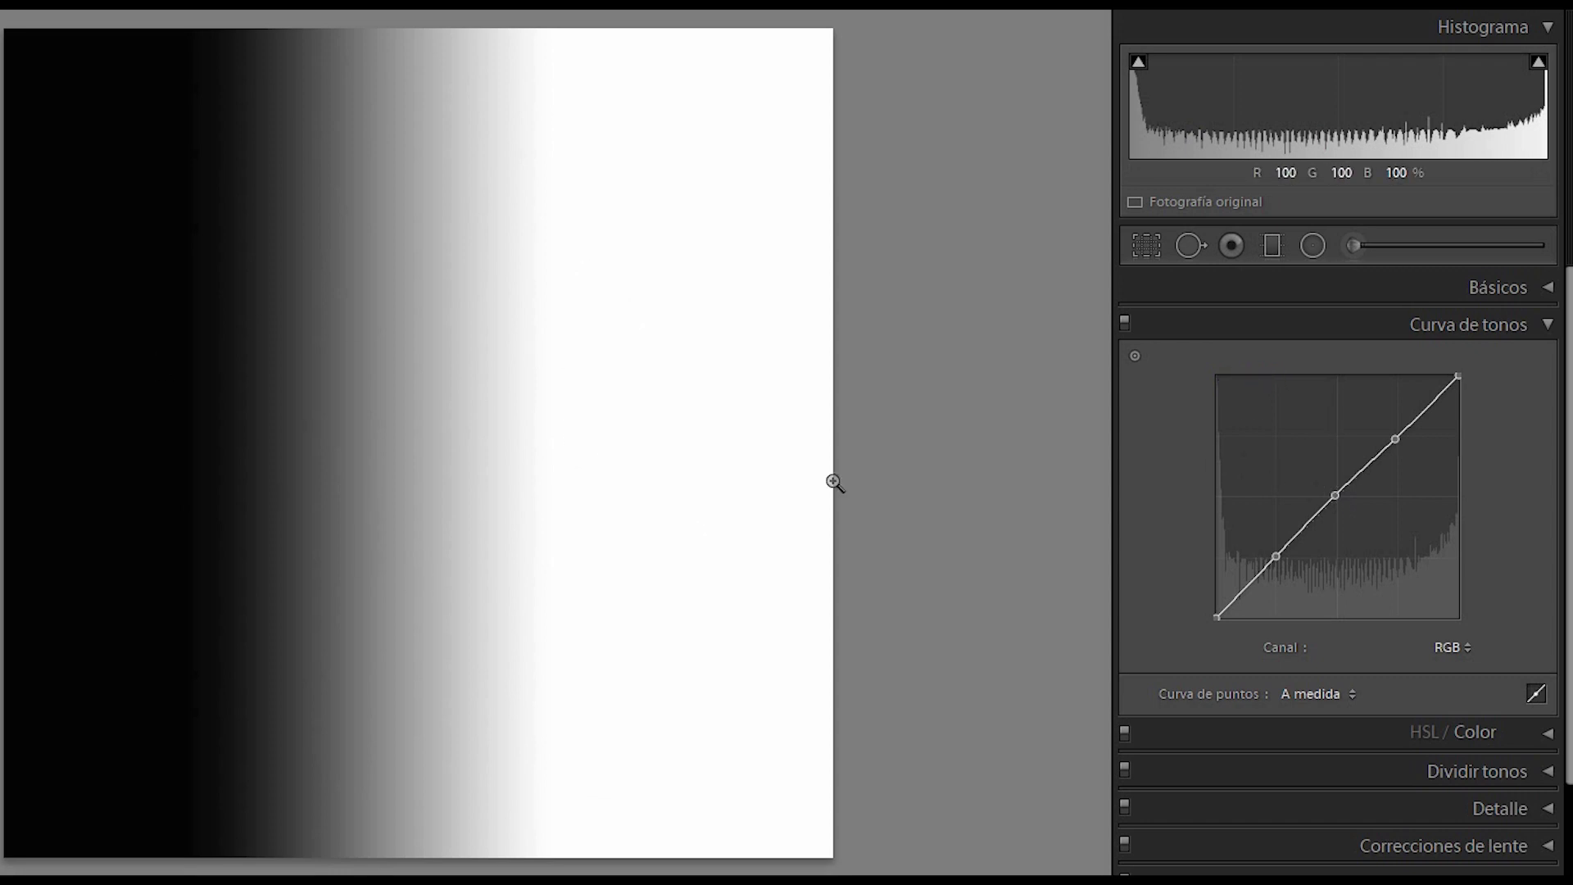
Try raising and lowering the midtone point of the gradient's RGB curve, and remove the point
left_click(1335, 496)
left_click_drag(1333, 493, 1314, 478)
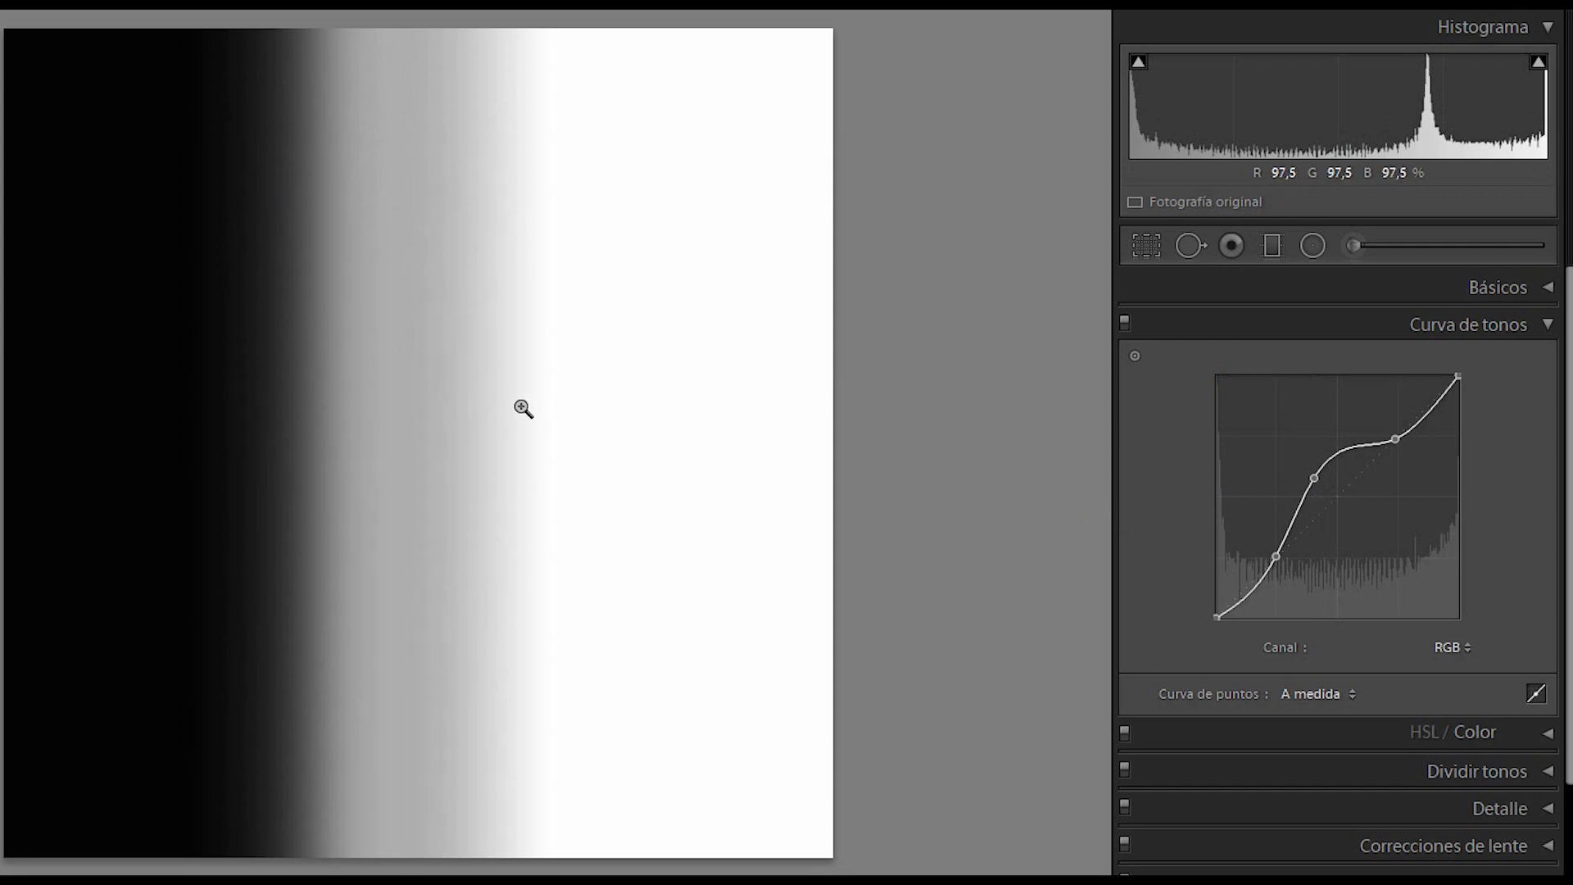
left_click_drag(1314, 479, 1349, 516)
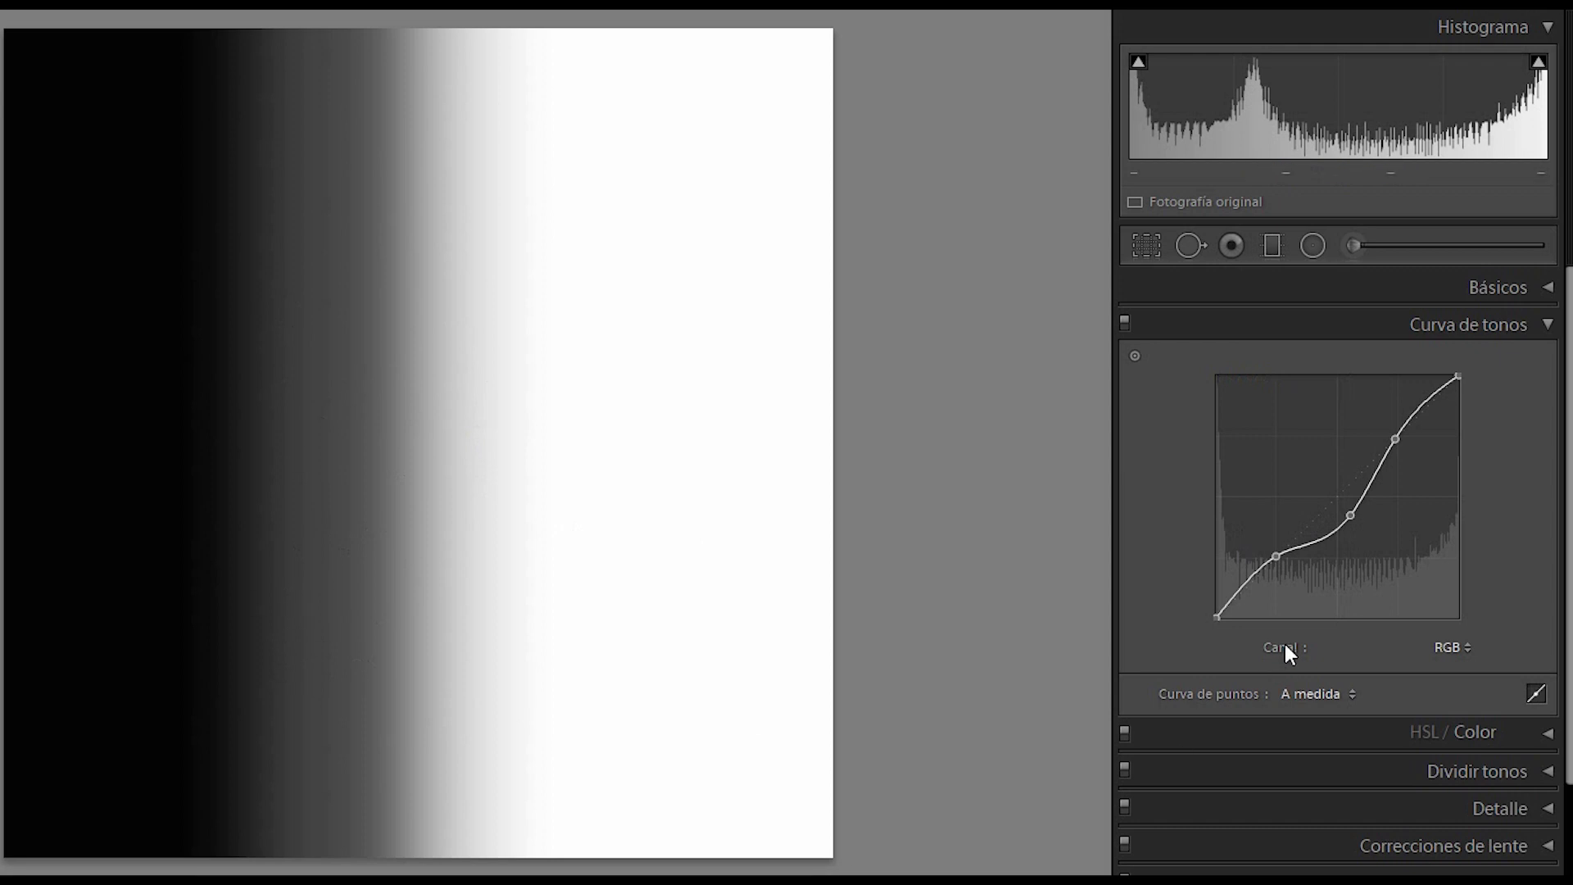
double_click(1349, 516)
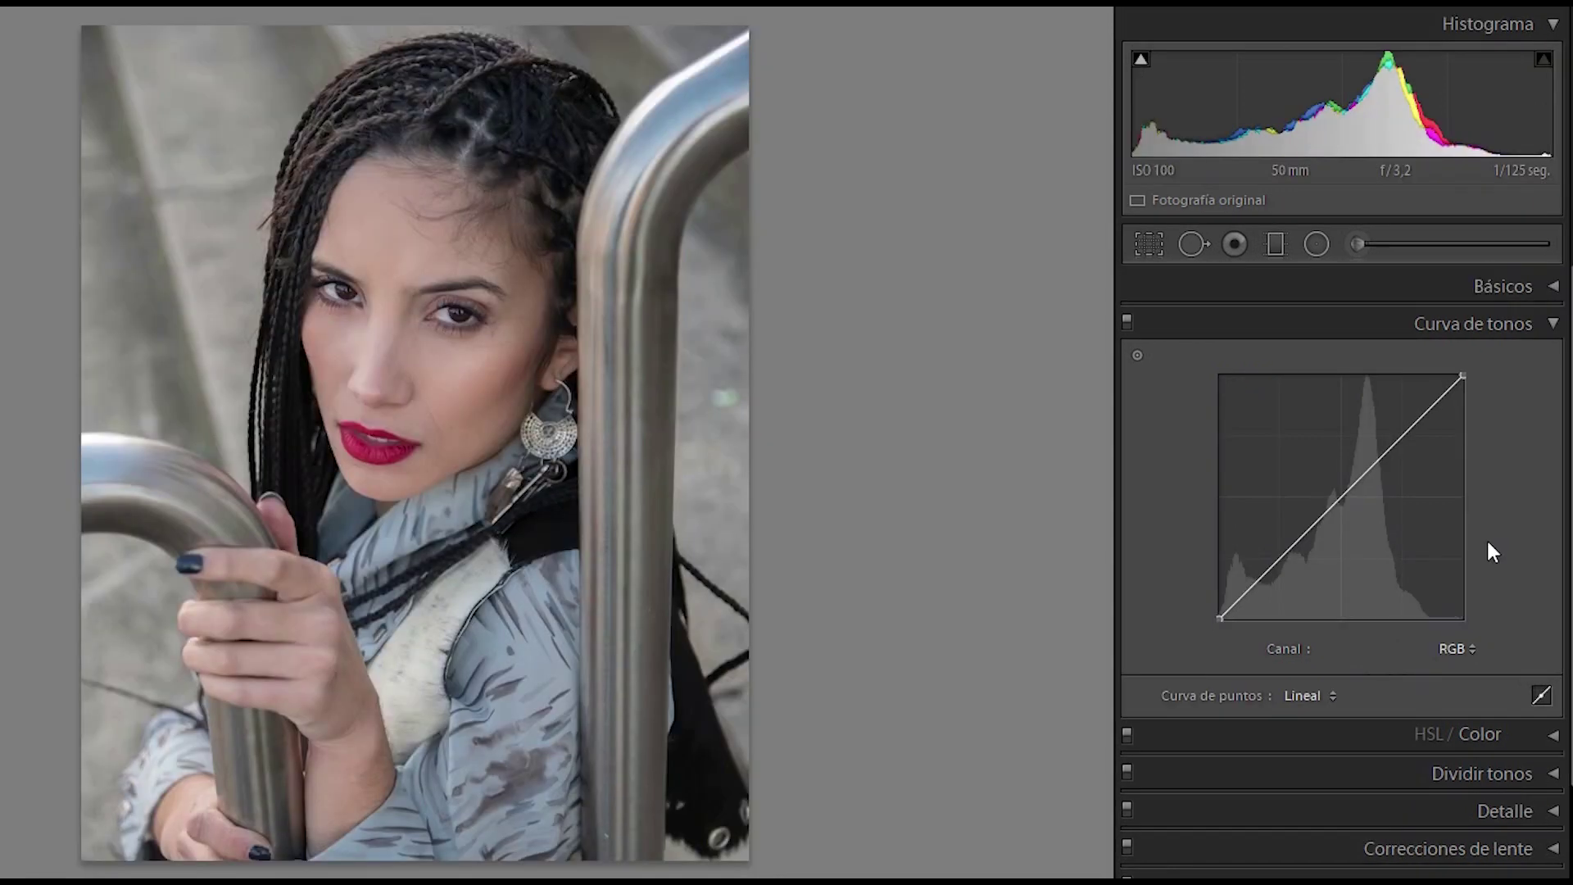
Add RGB curve points at about 25, 50 and 75 % on the portrait, slightly lowering the shadows and raising the highlights into an S-curve
left_click(1281, 559)
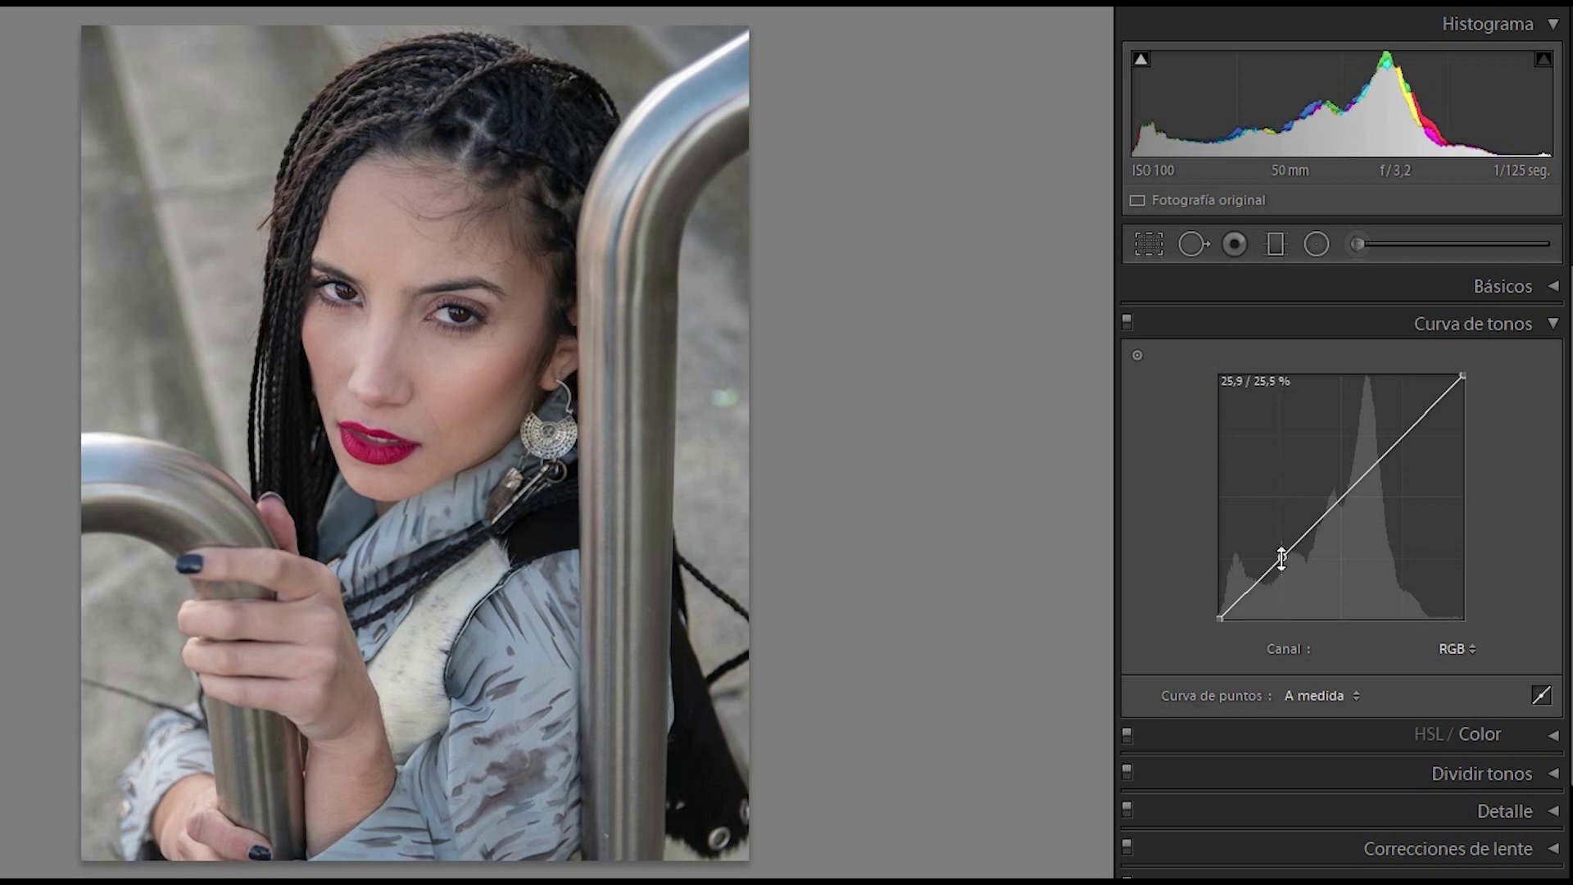
left_click(1339, 497)
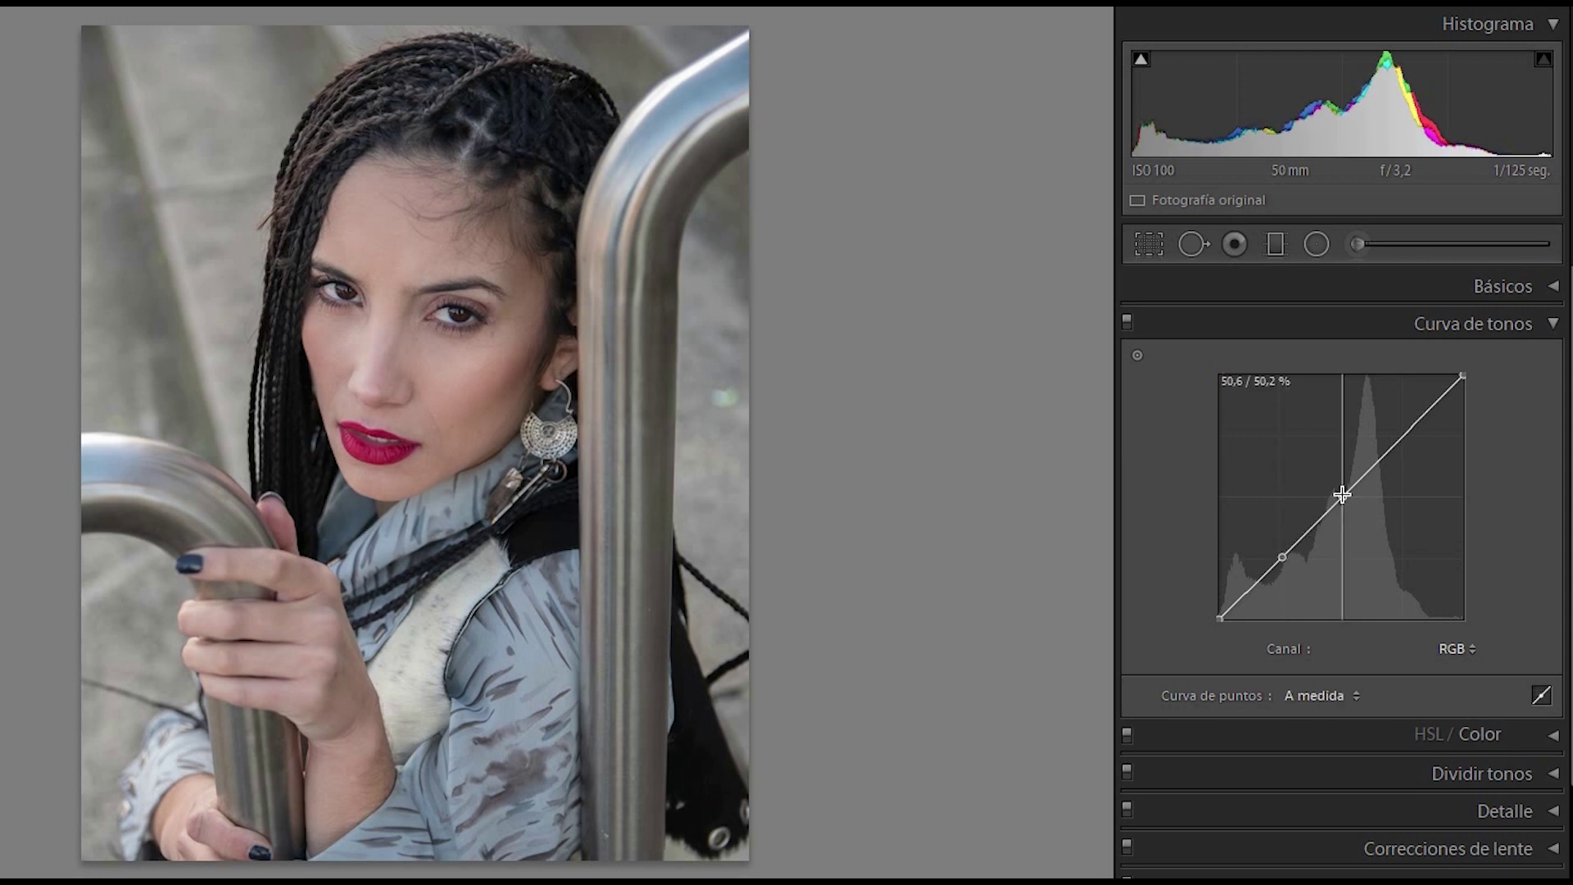
left_click(1402, 431)
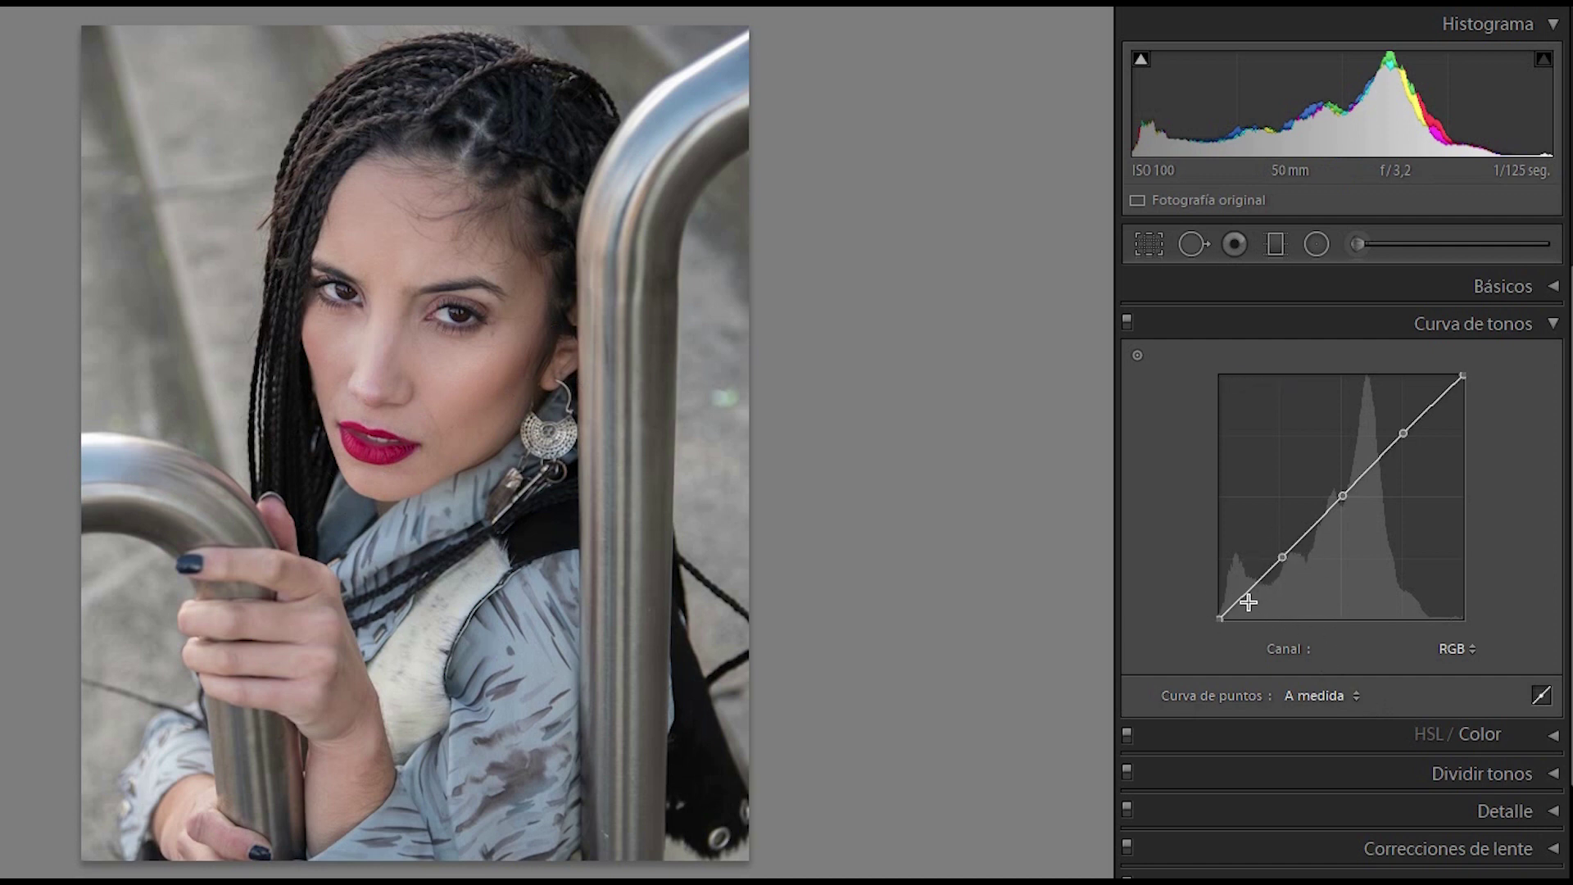
left_click_drag(1282, 557, 1286, 566)
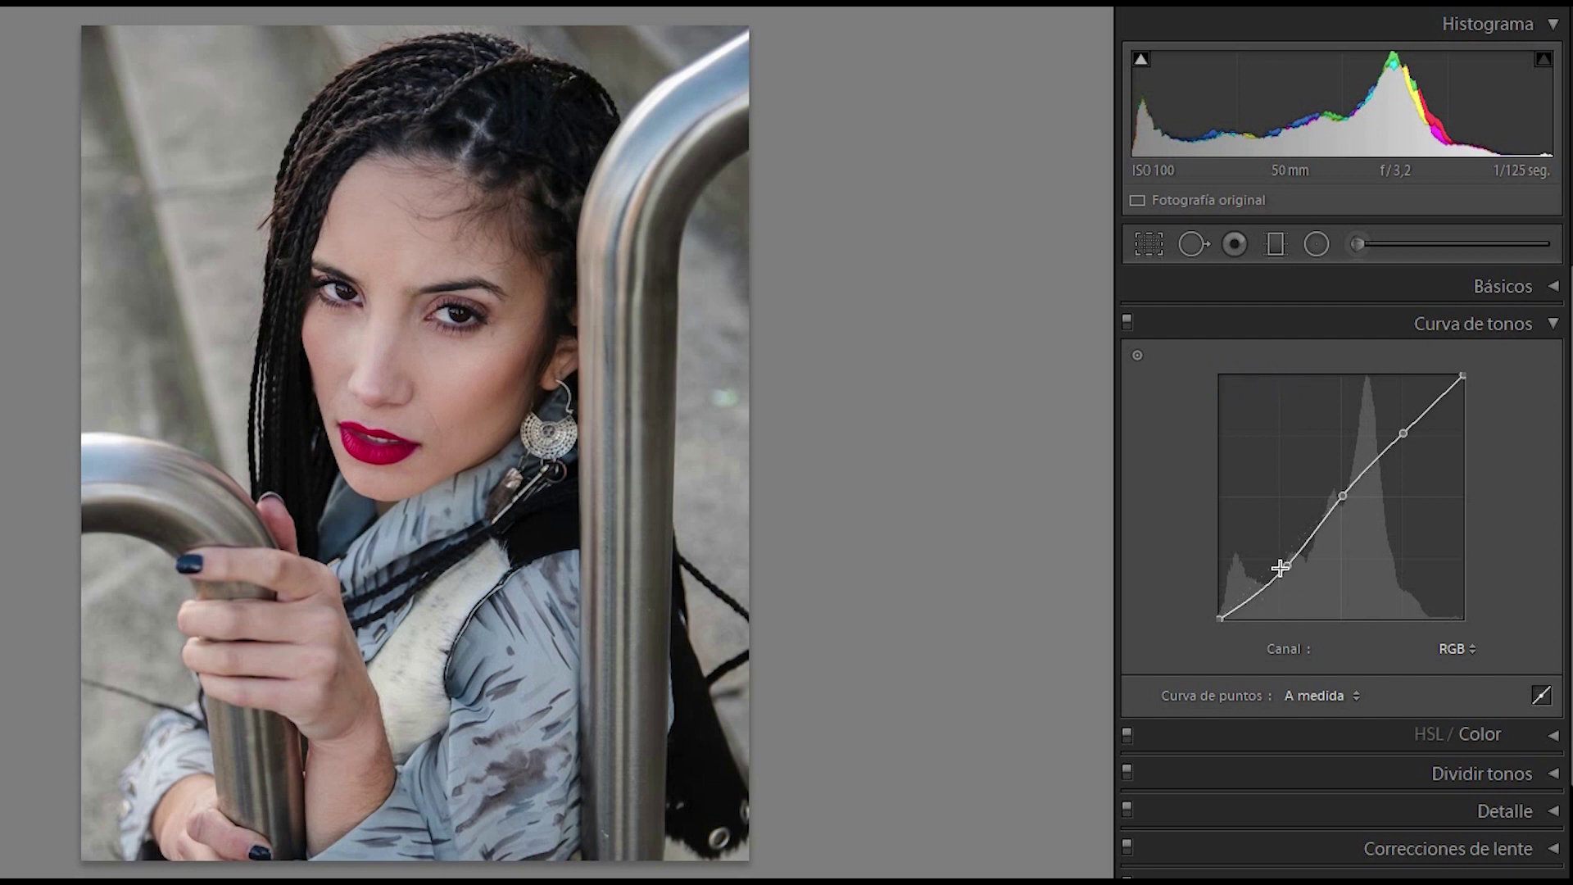
left_click(1405, 432)
left_click_drag(1407, 431, 1404, 420)
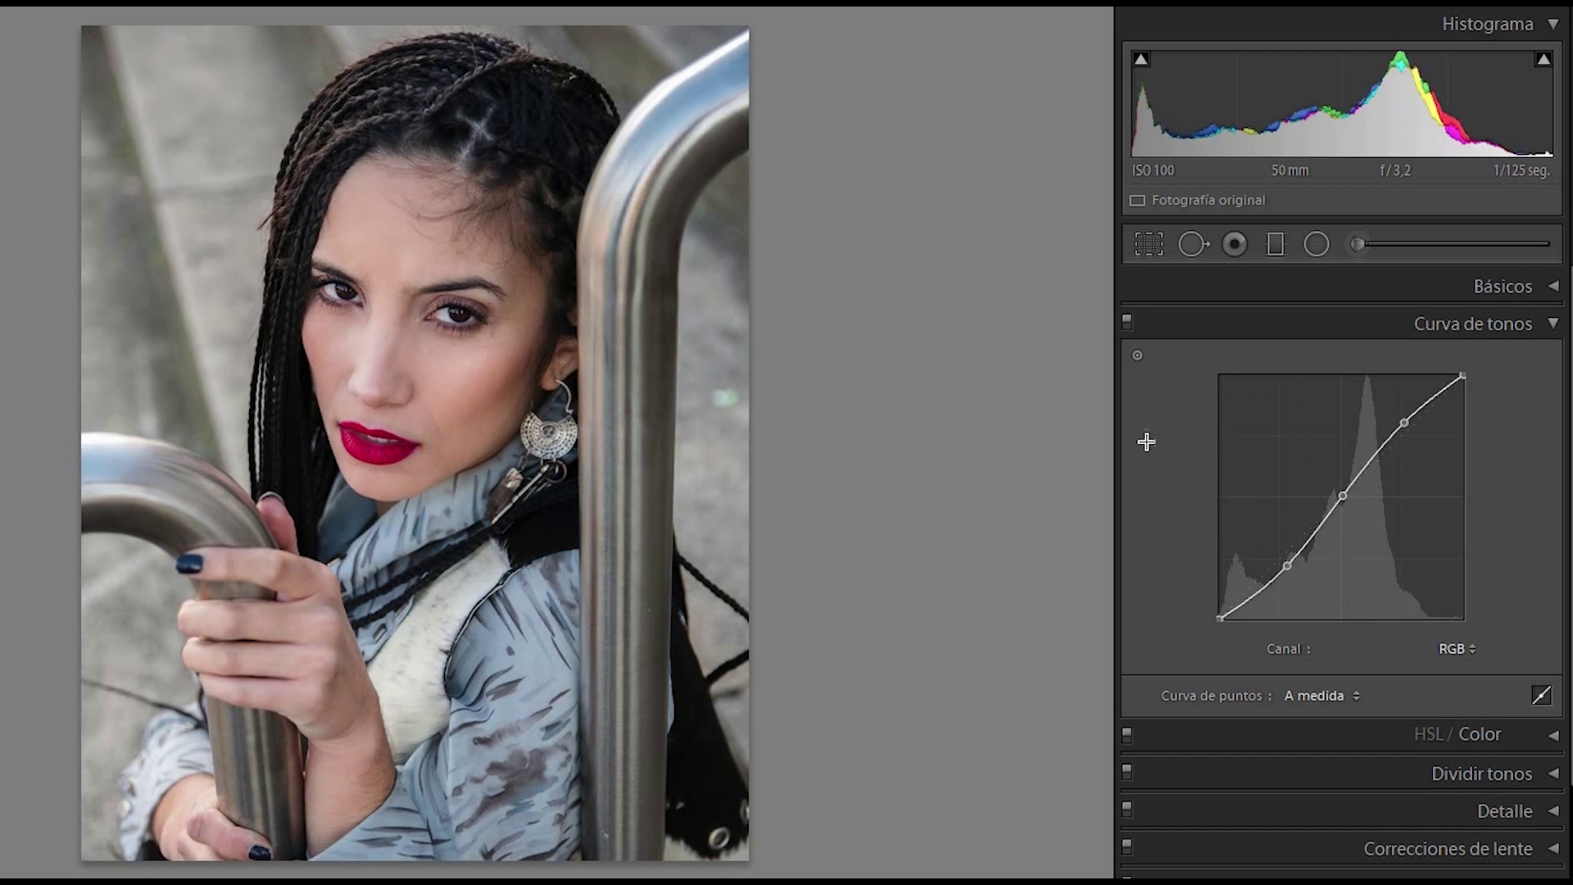
Compare the portrait with and without the S-shaped tone curve adjustment
left_click(1127, 321)
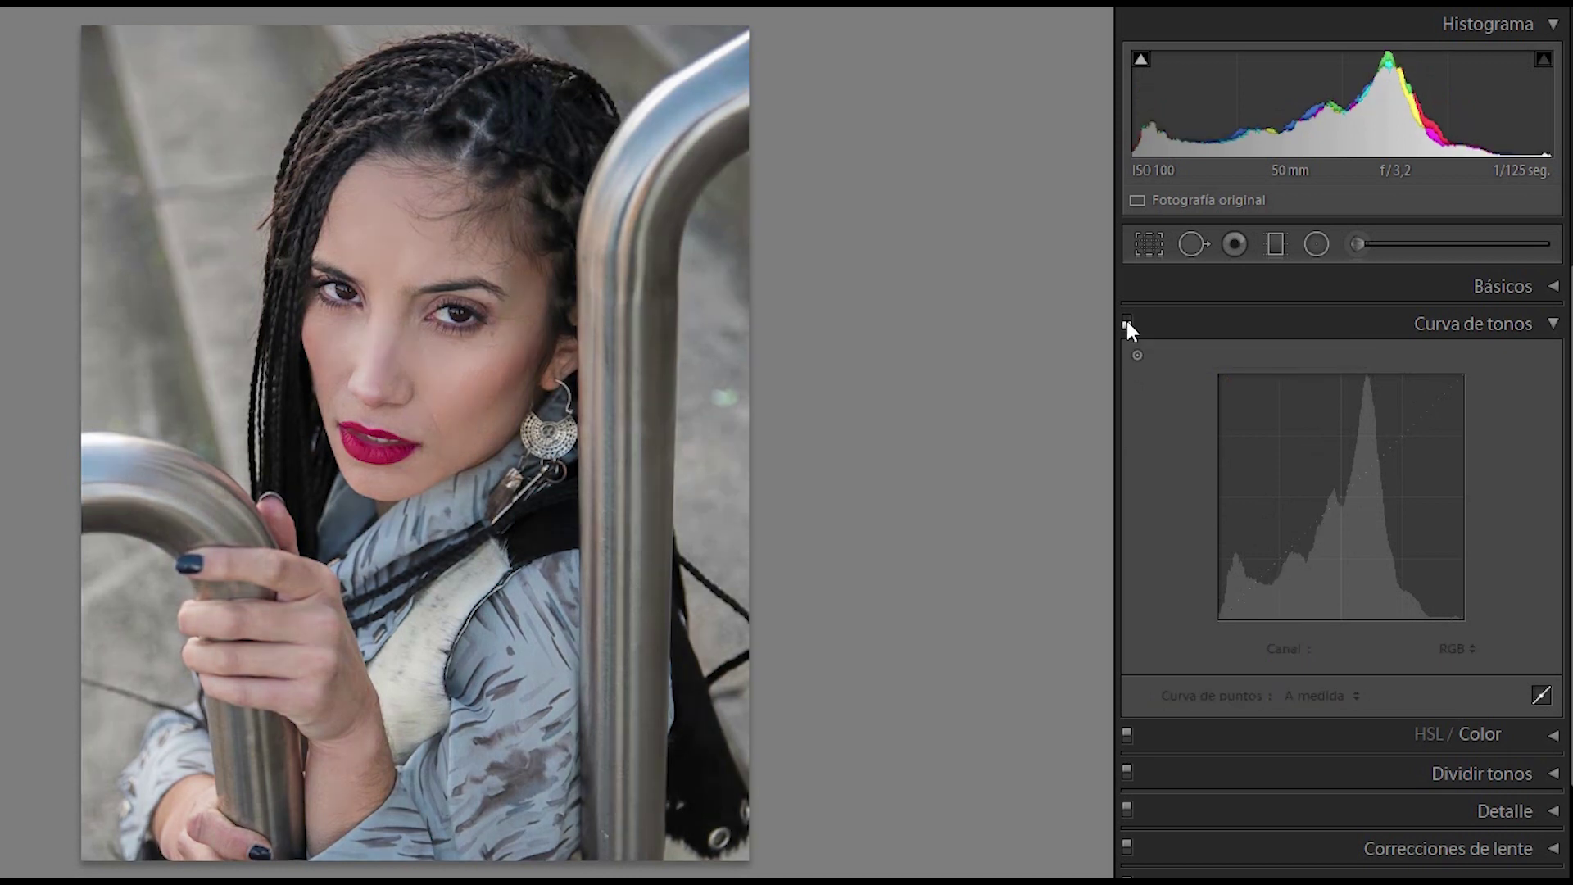
left_click(1127, 321)
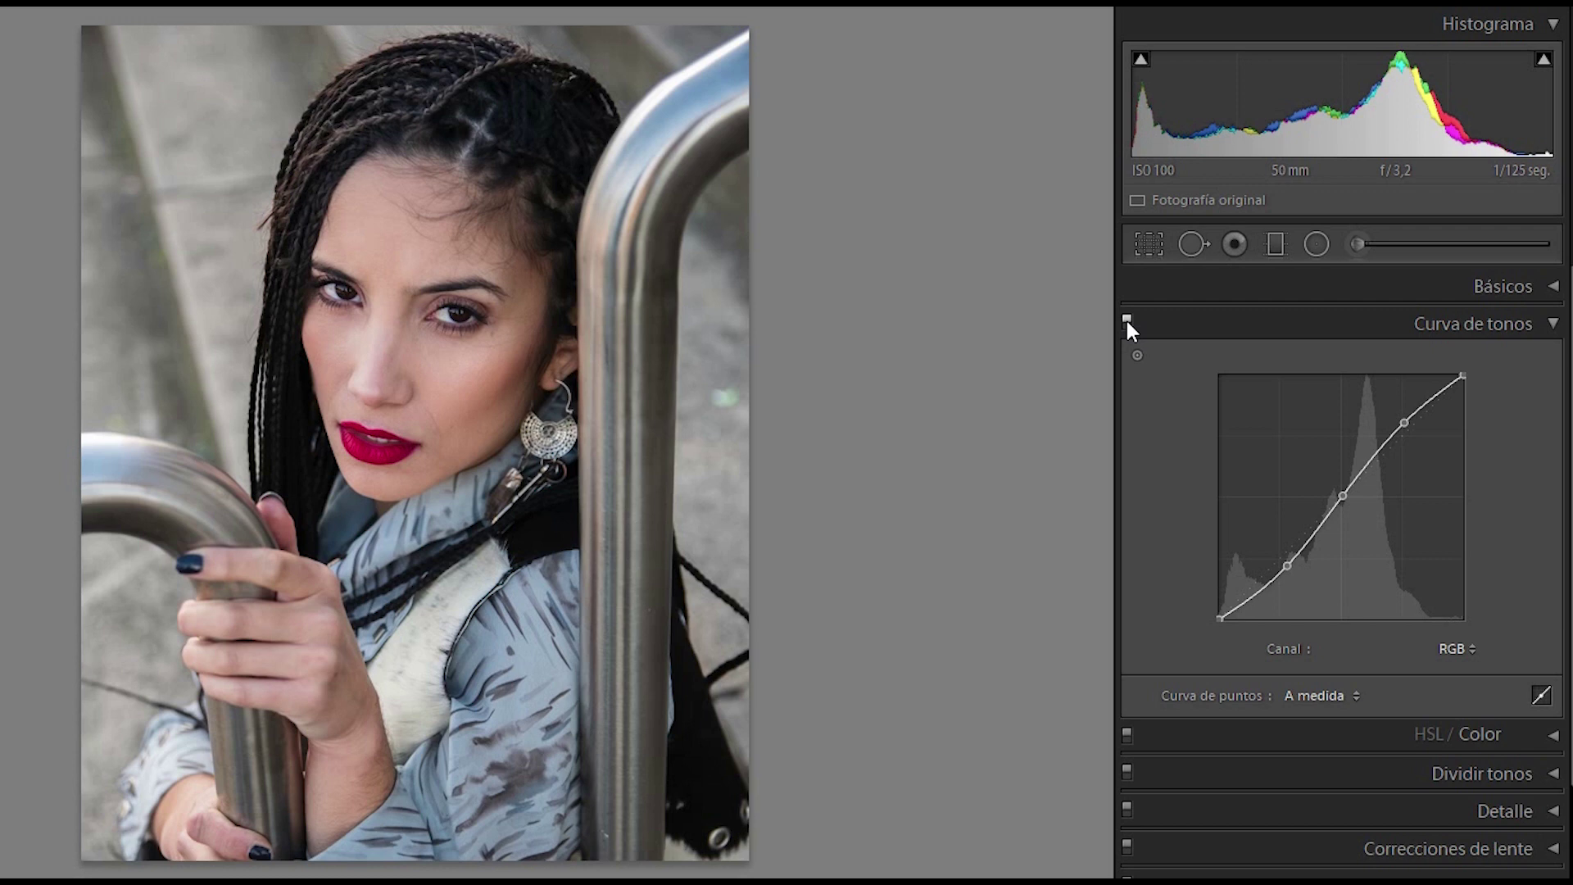
left_click(1127, 321)
left_click(1127, 321)
Lift the black endpoint of the RGB curve slightly above zero output to fade the portrait's blacks
left_click_drag(1218, 619, 1218, 617)
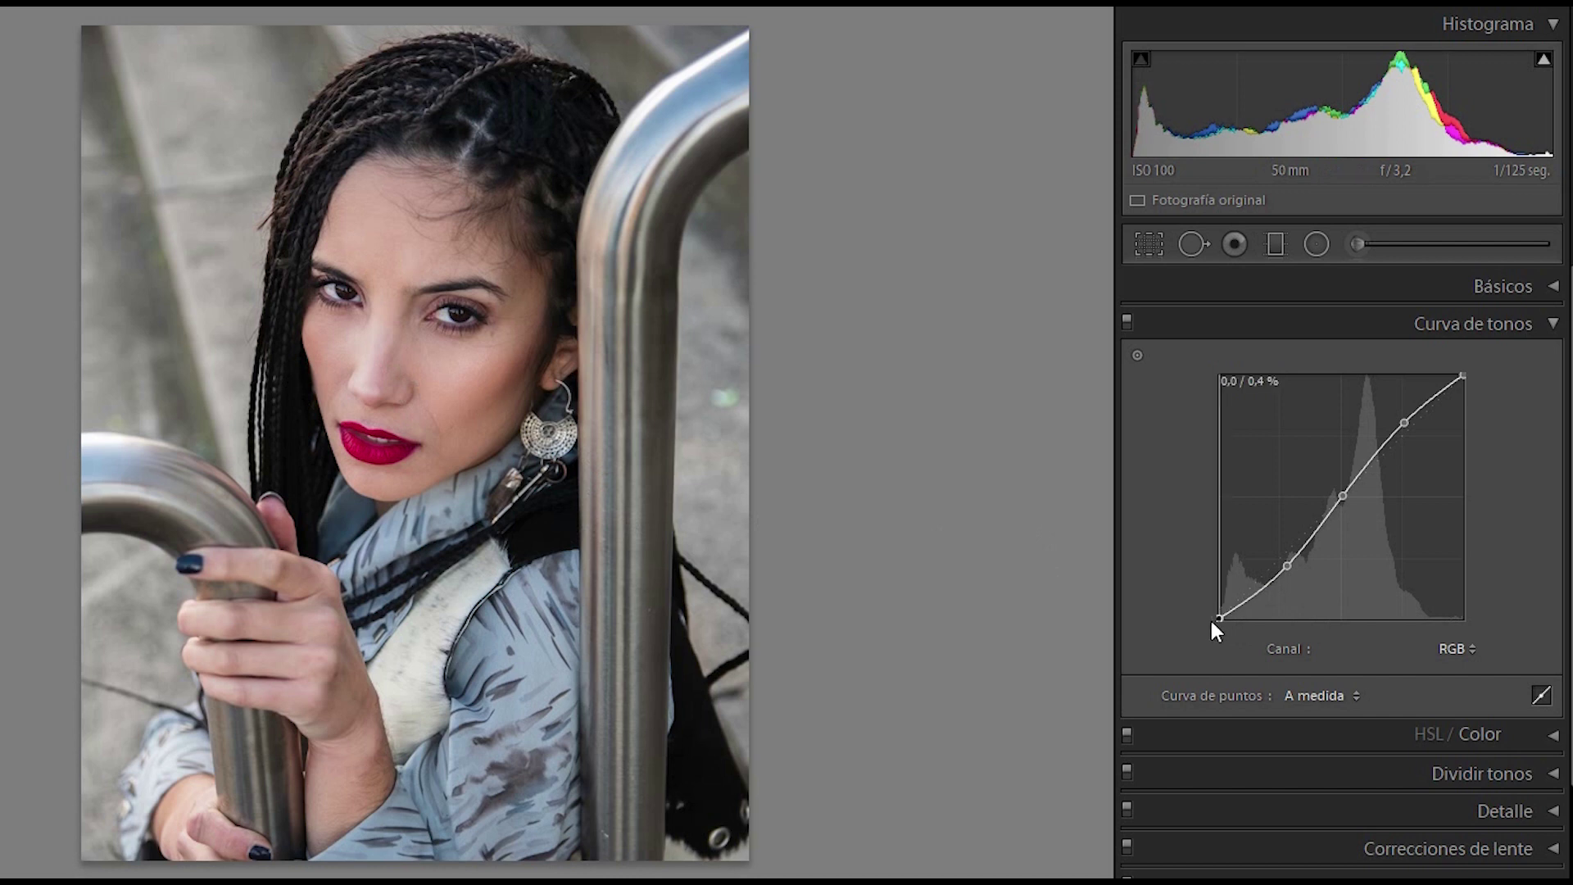
left_click_drag(1210, 622, 1185, 577)
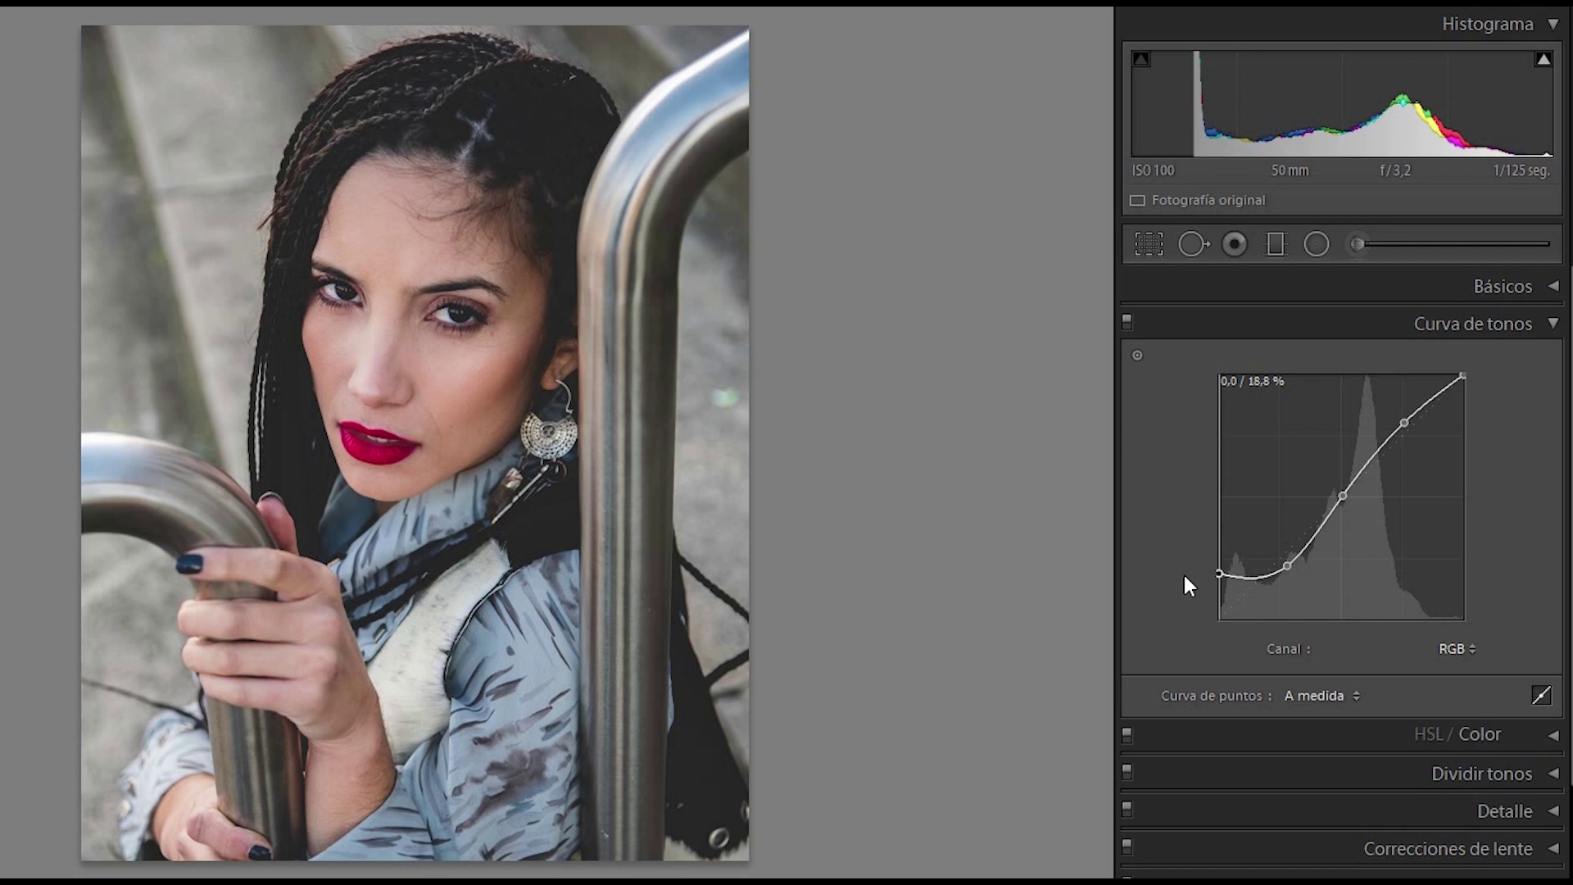
left_click_drag(1183, 575, 1176, 604)
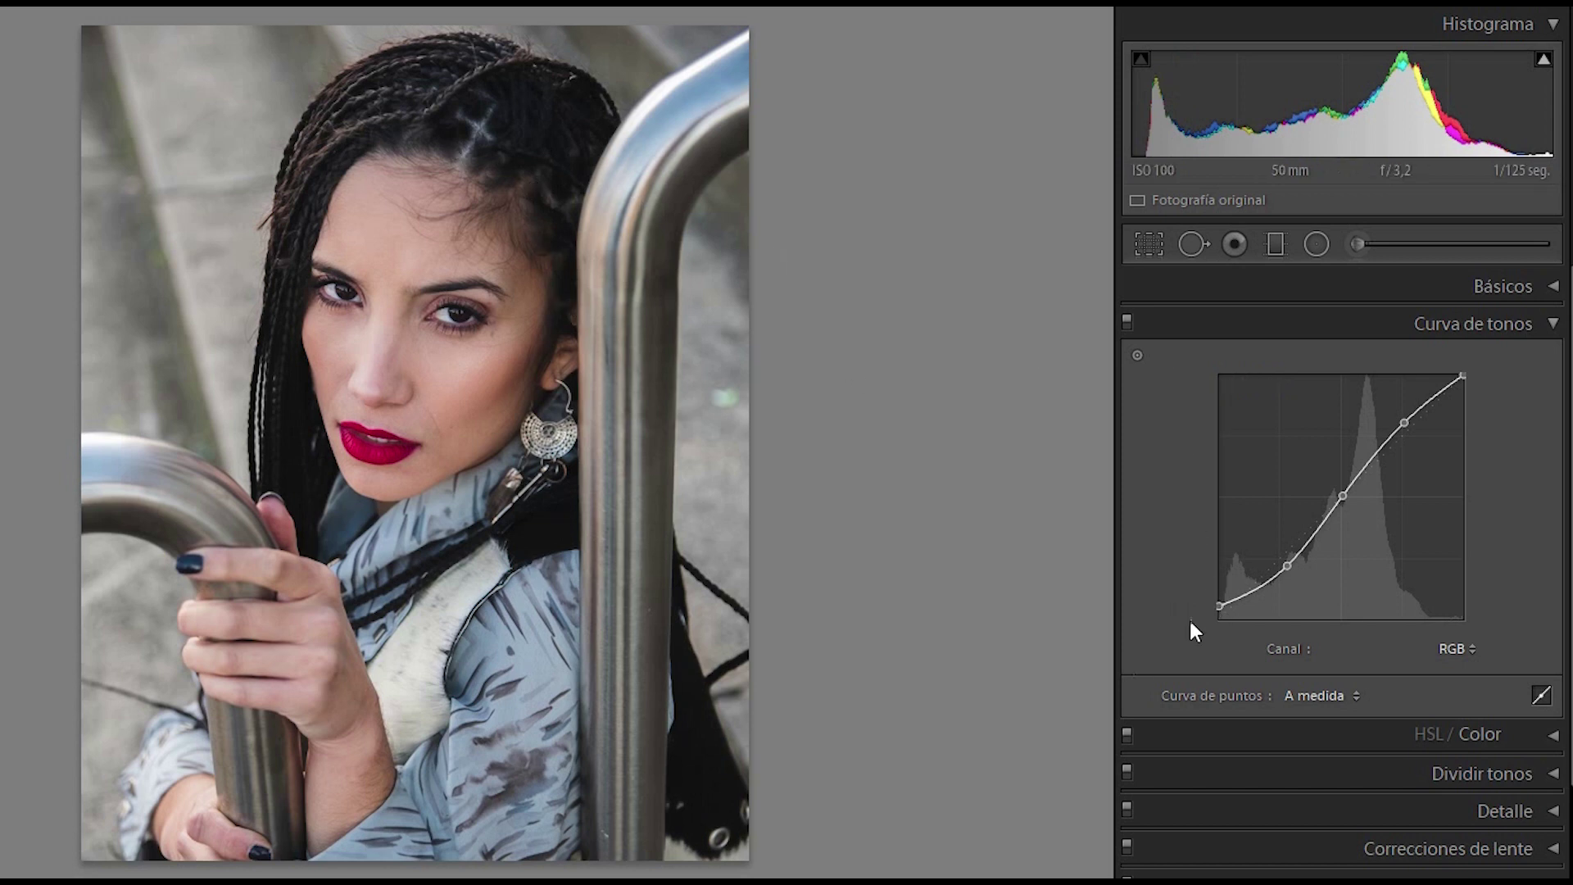
Compare the portrait before and after the tone curve with its faded blacks
left_click(1126, 321)
left_click(1126, 321)
left_click(1126, 322)
left_click(1126, 321)
left_click(1127, 321)
left_click(1126, 321)
Switch the curve to the Rojo channel, try raising and lowering its midtones, and remove the midtone point
left_click(1462, 657)
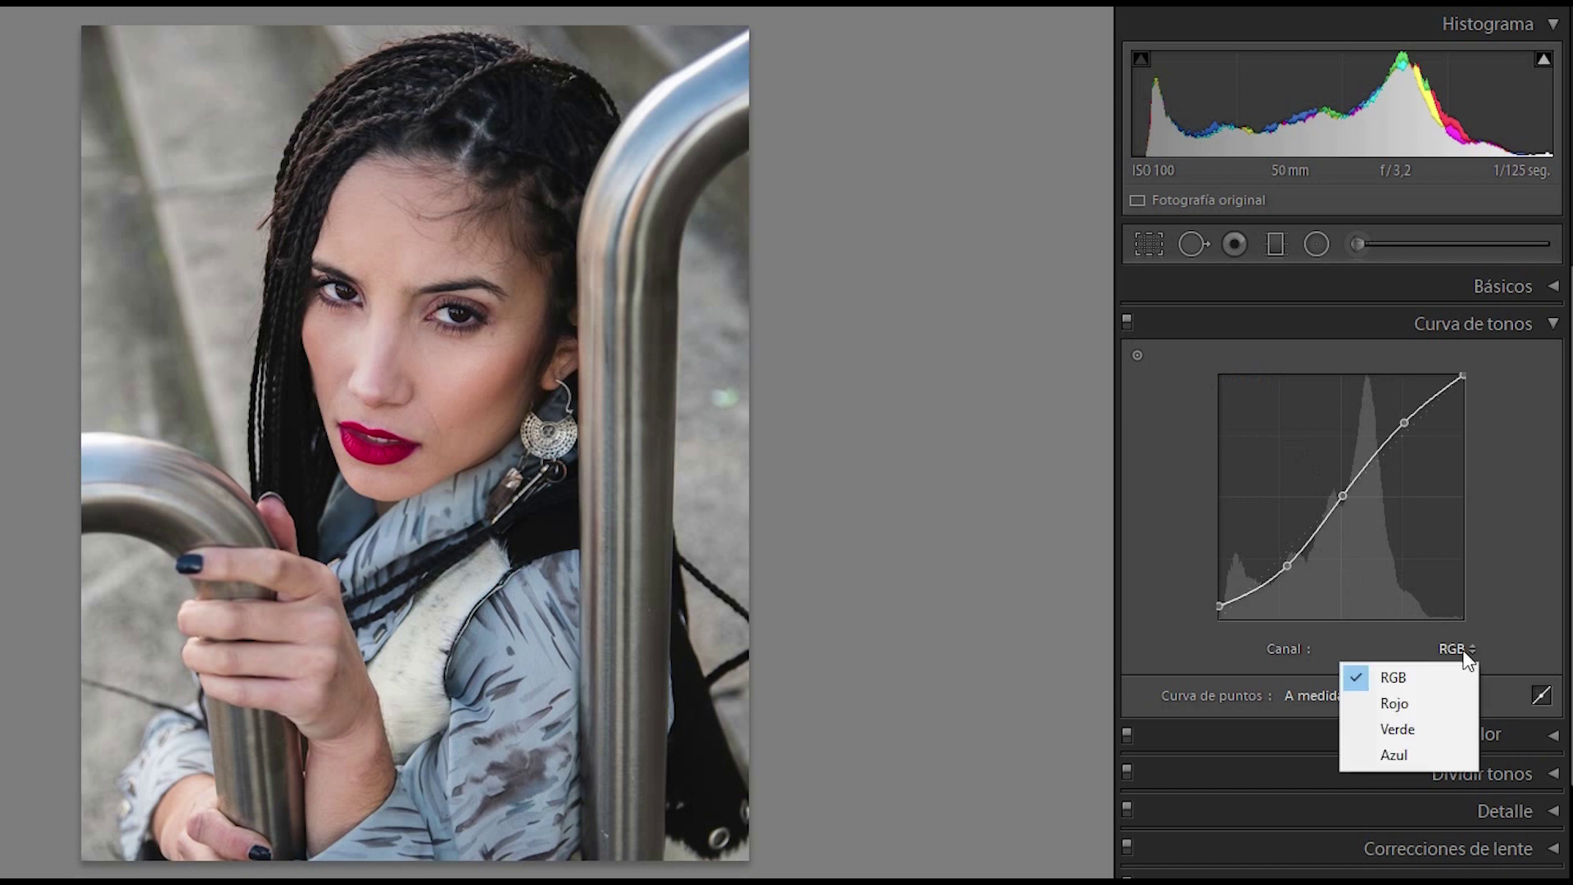
left_click(1443, 701)
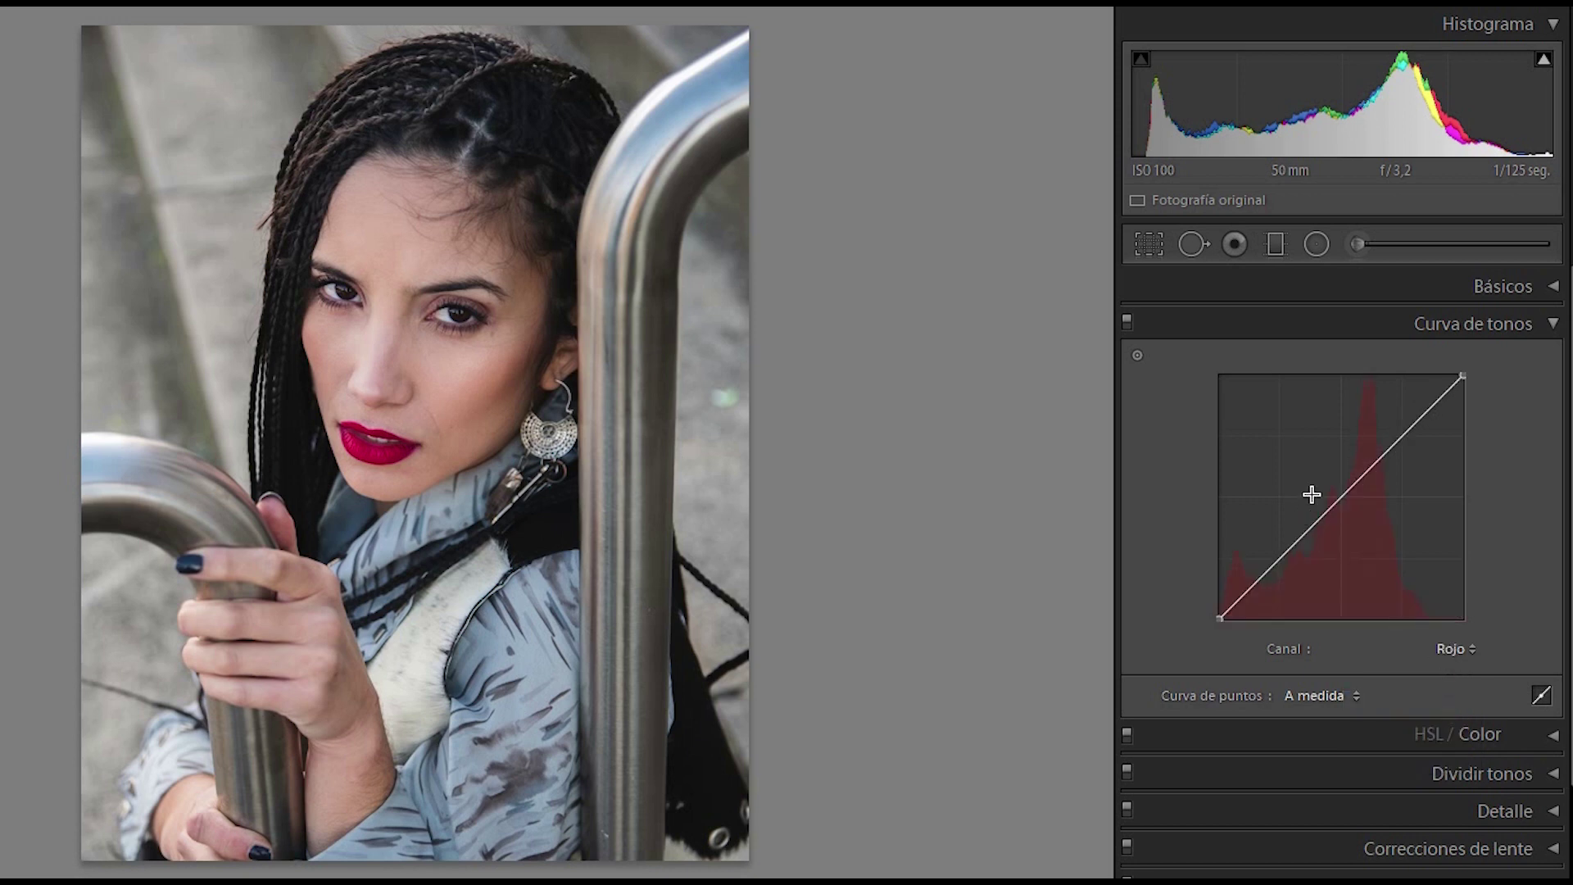
left_click_drag(1333, 495, 1314, 472)
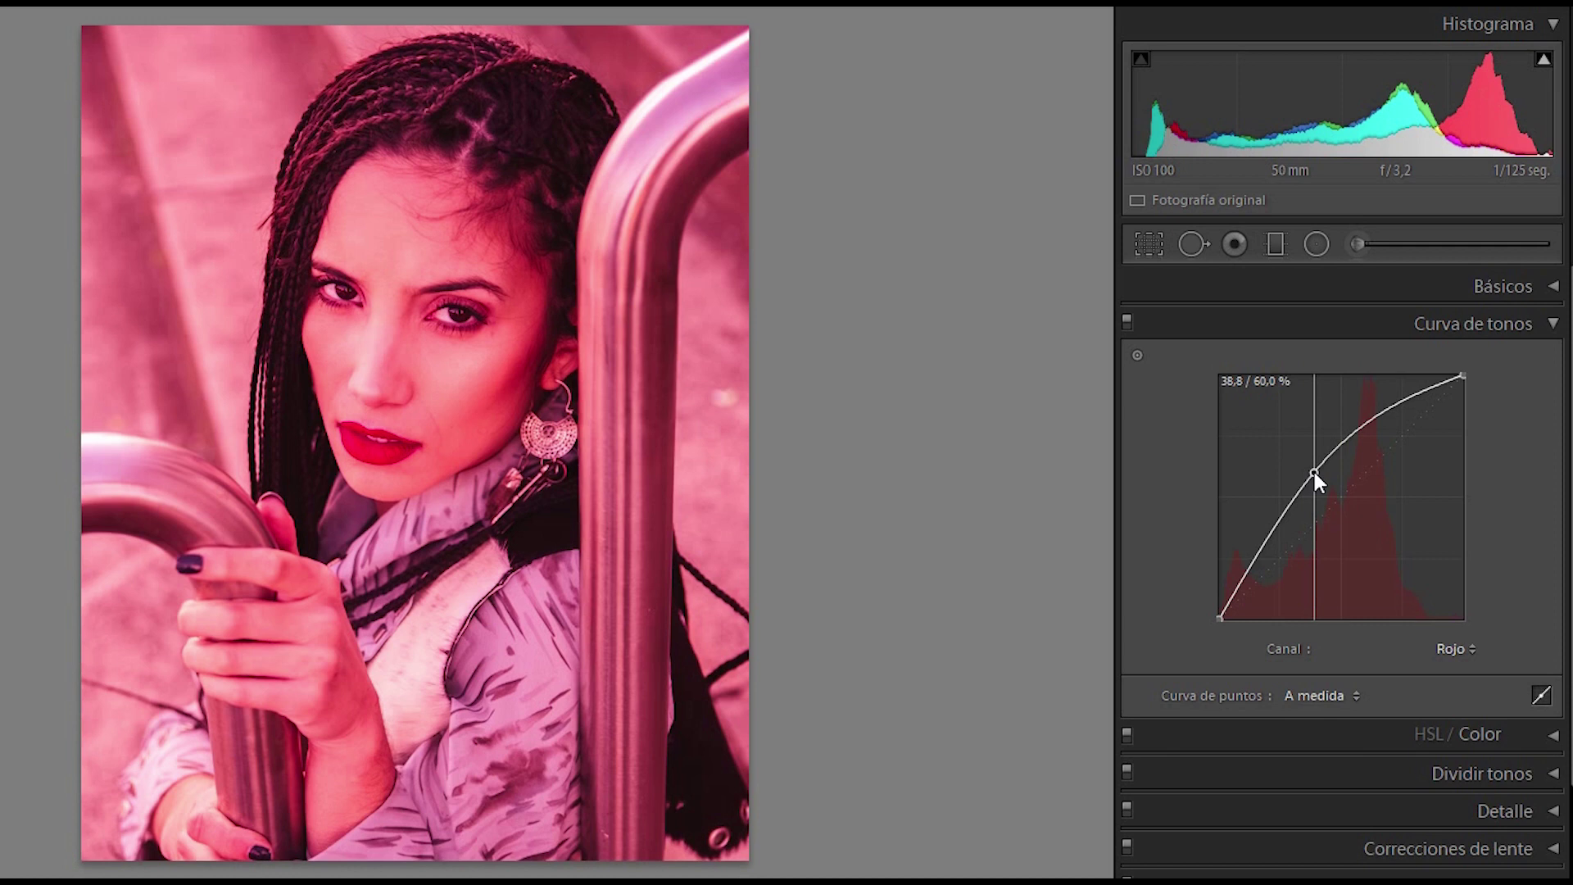
left_click_drag(1314, 472, 1351, 527)
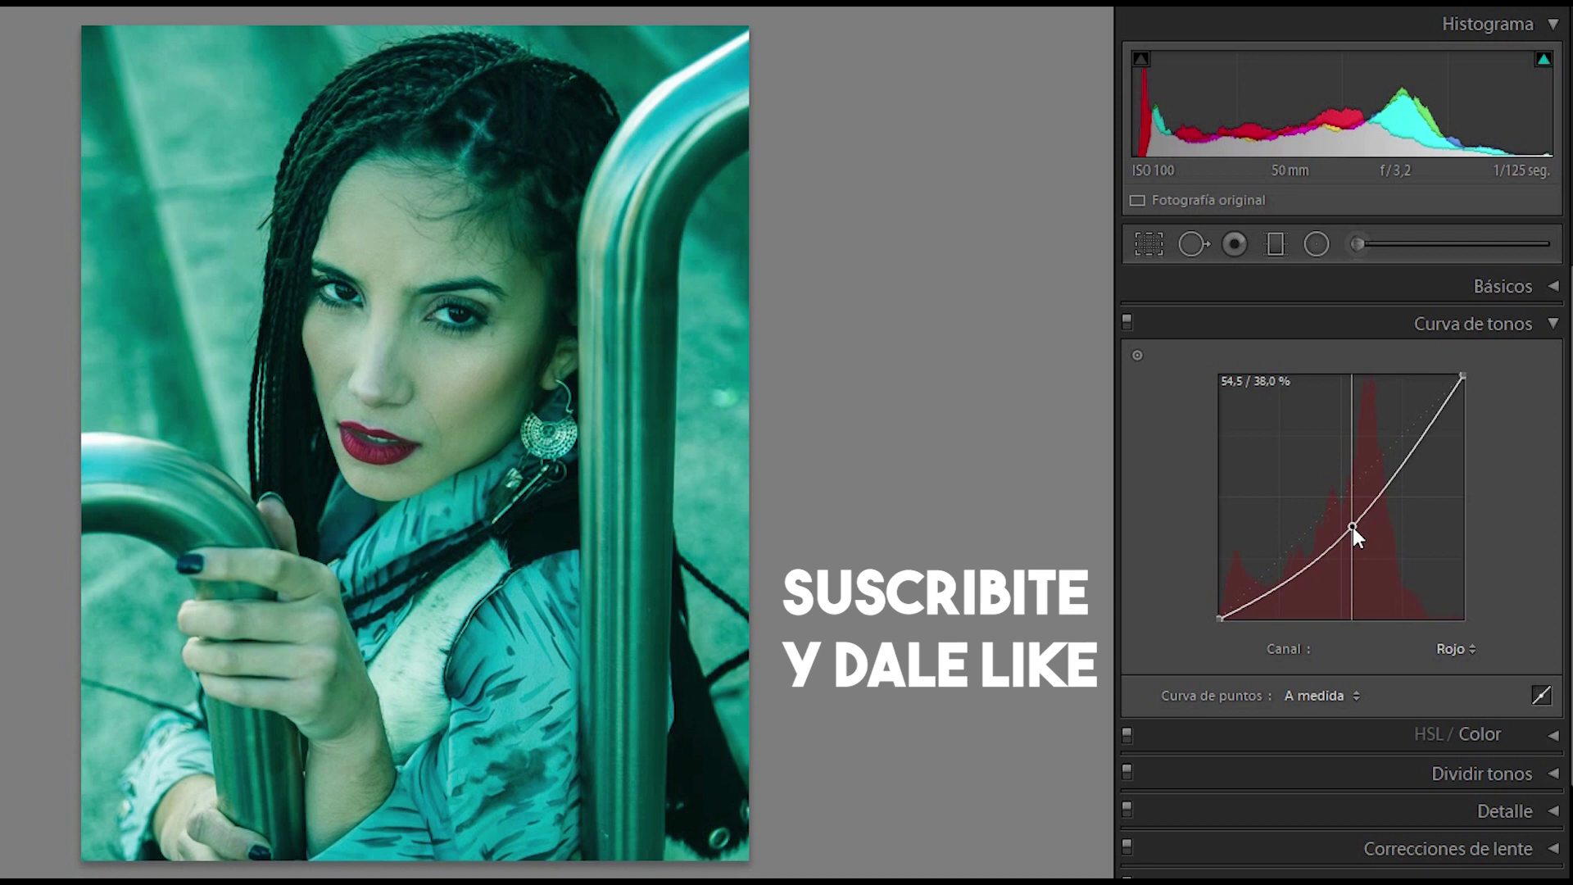
left_click_drag(1351, 525, 1322, 482)
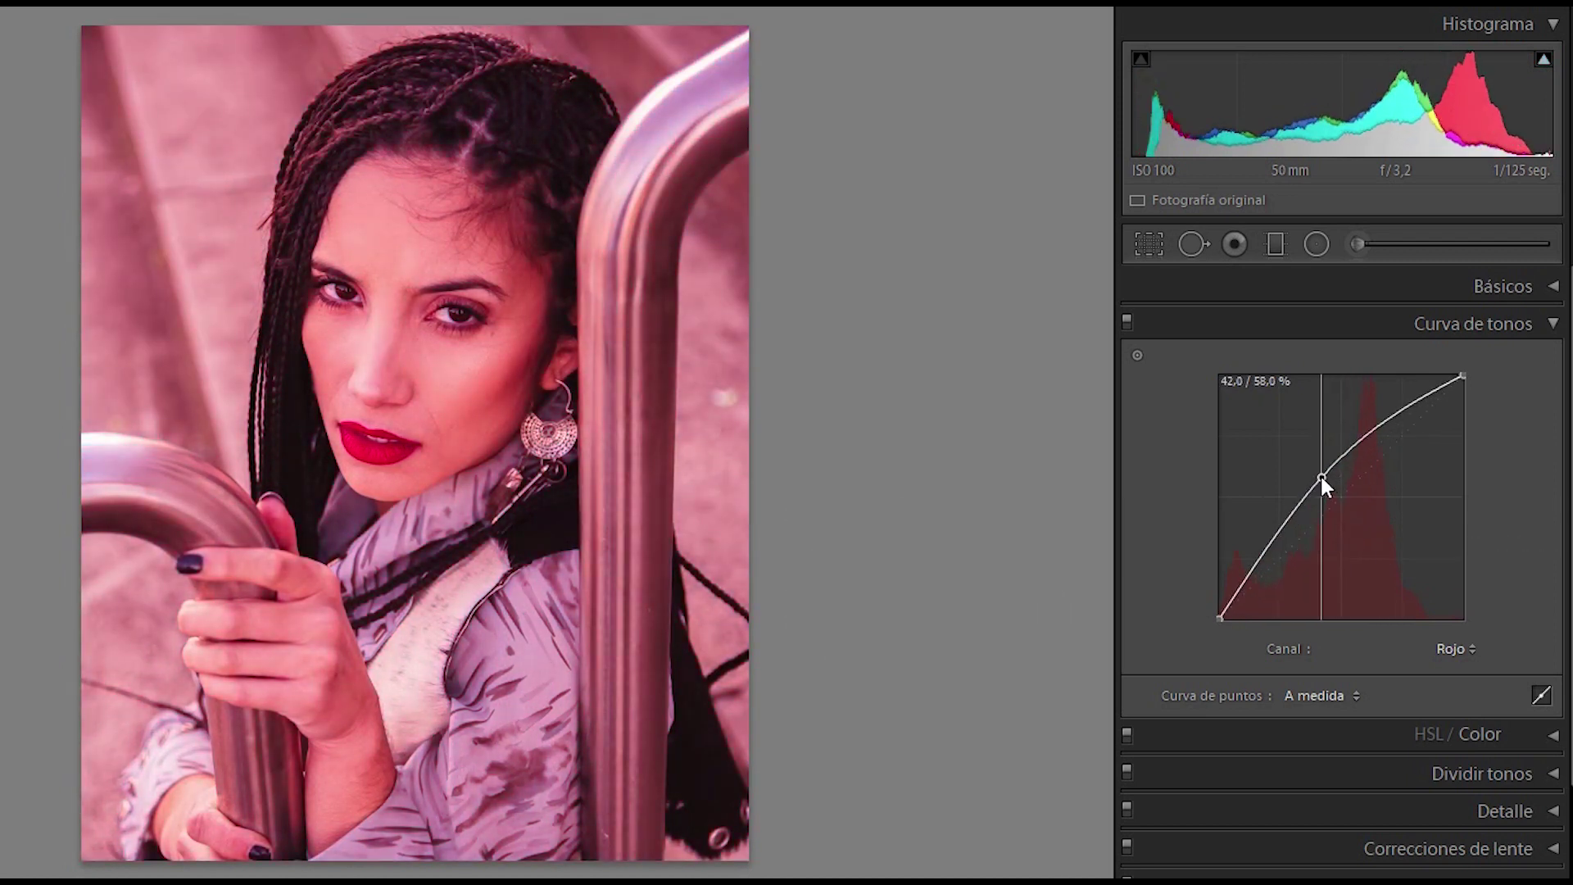
double_click(1322, 482)
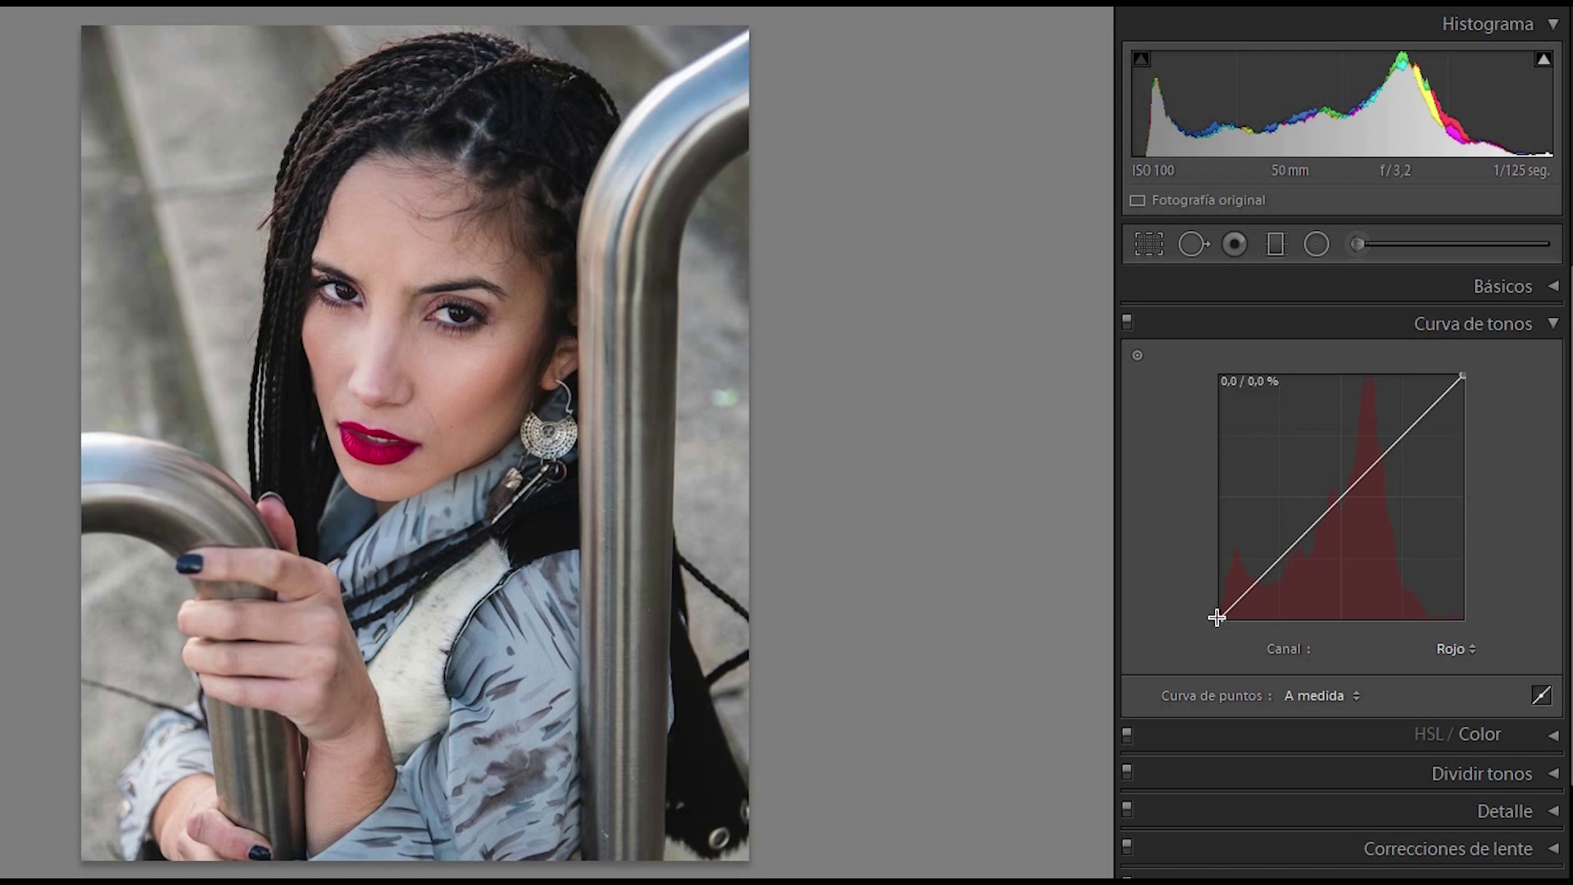
Shift the red curve's black endpoint to about 2.7 % input at 0 % output, and compare the portrait with the curve off and on
left_click_drag(1219, 617, 1219, 616)
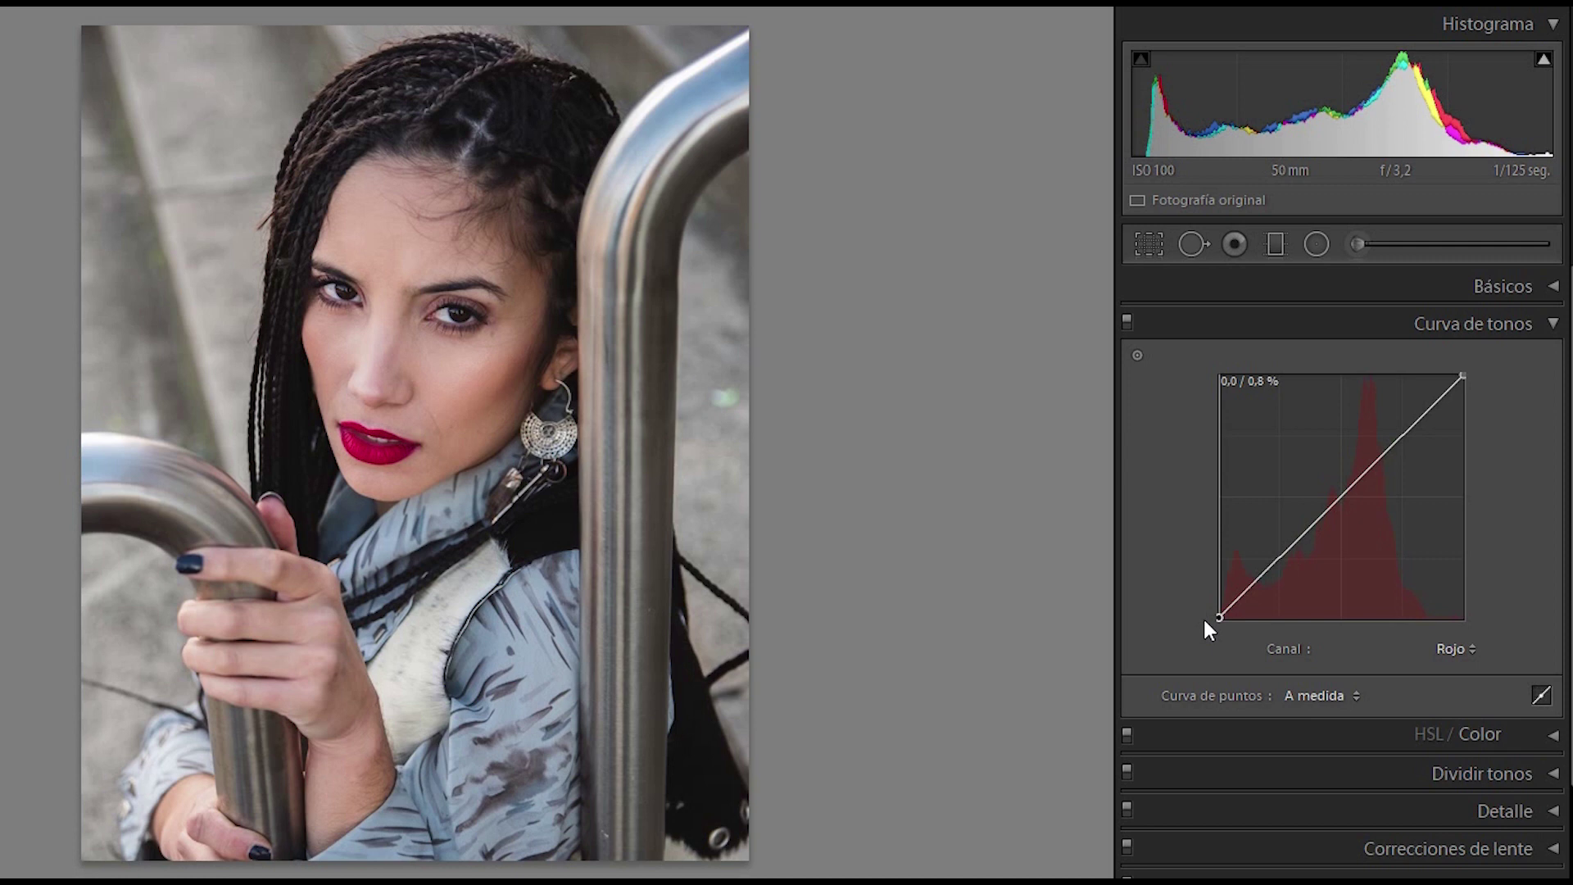
left_click_drag(1204, 621, 1192, 598)
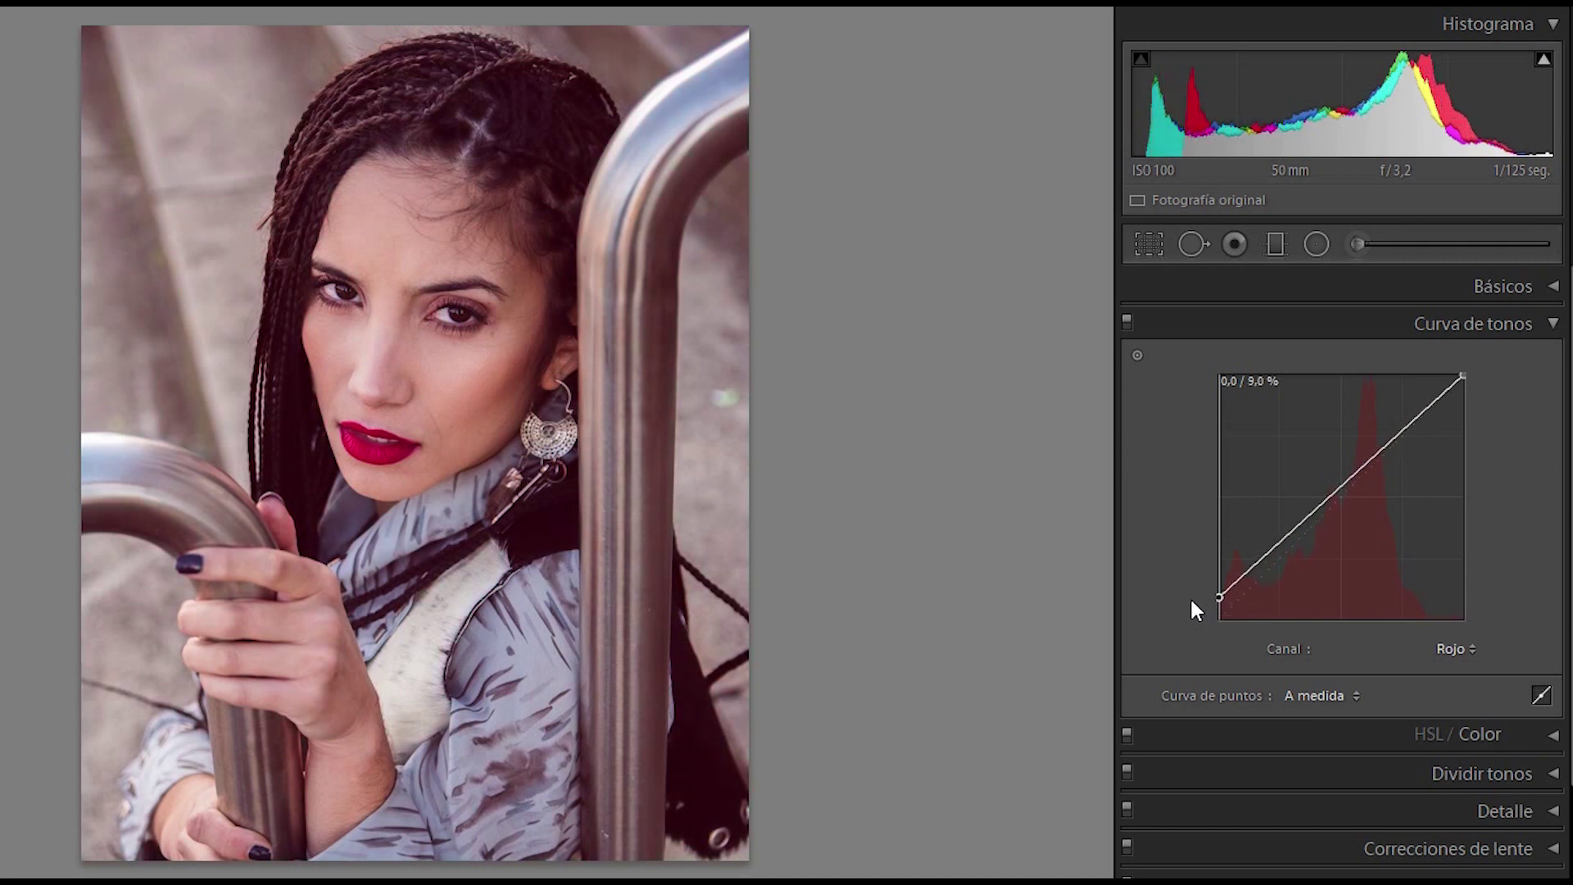
left_click_drag(1189, 596, 1241, 656)
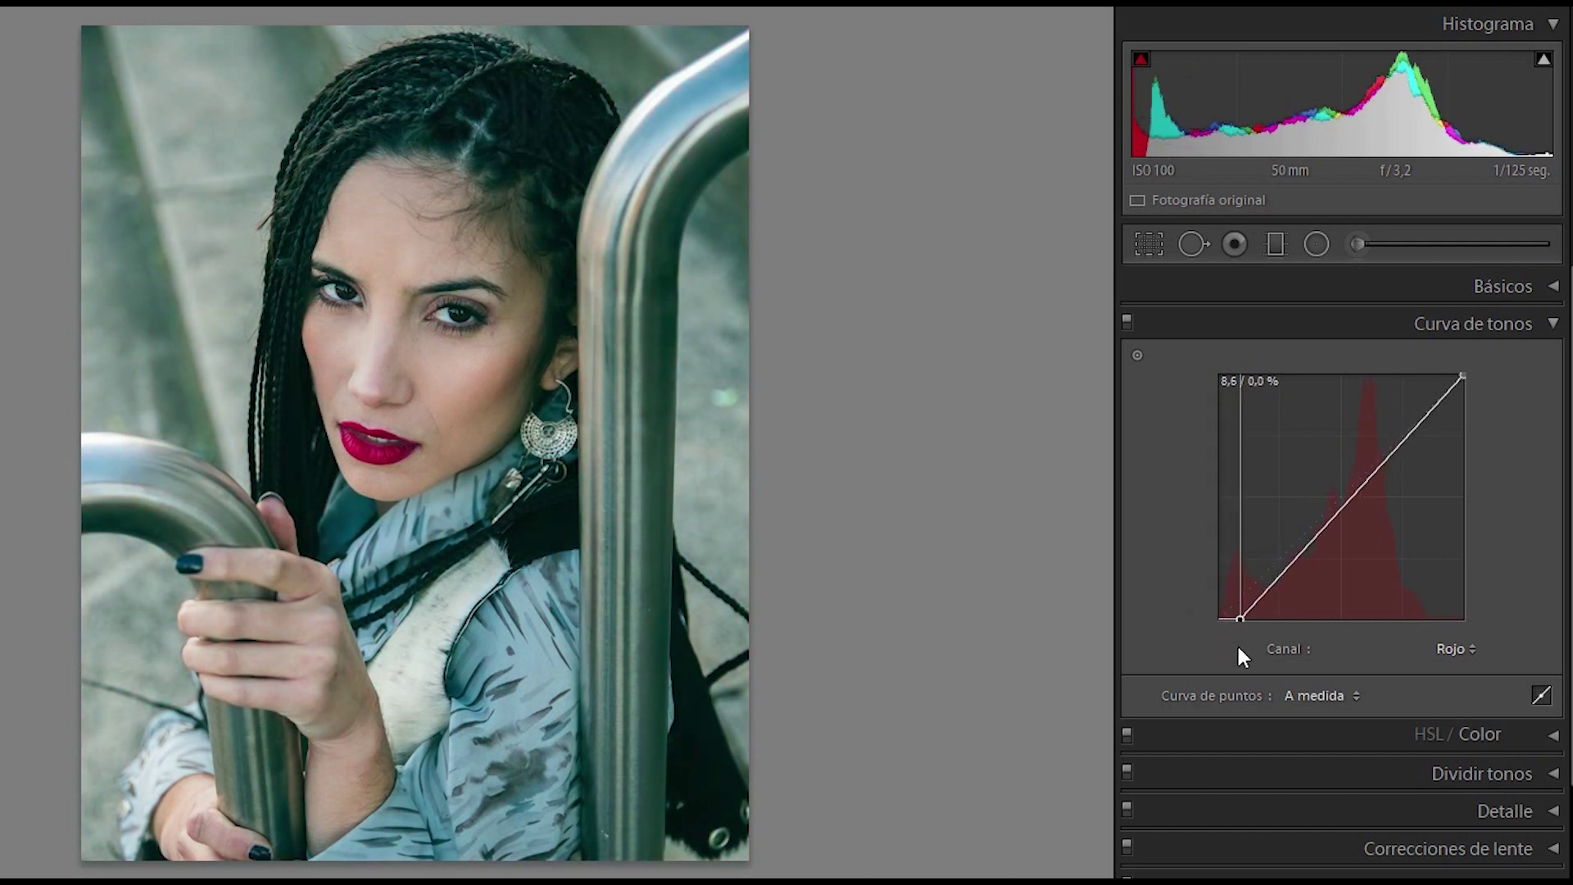
left_click_drag(1238, 648, 1222, 652)
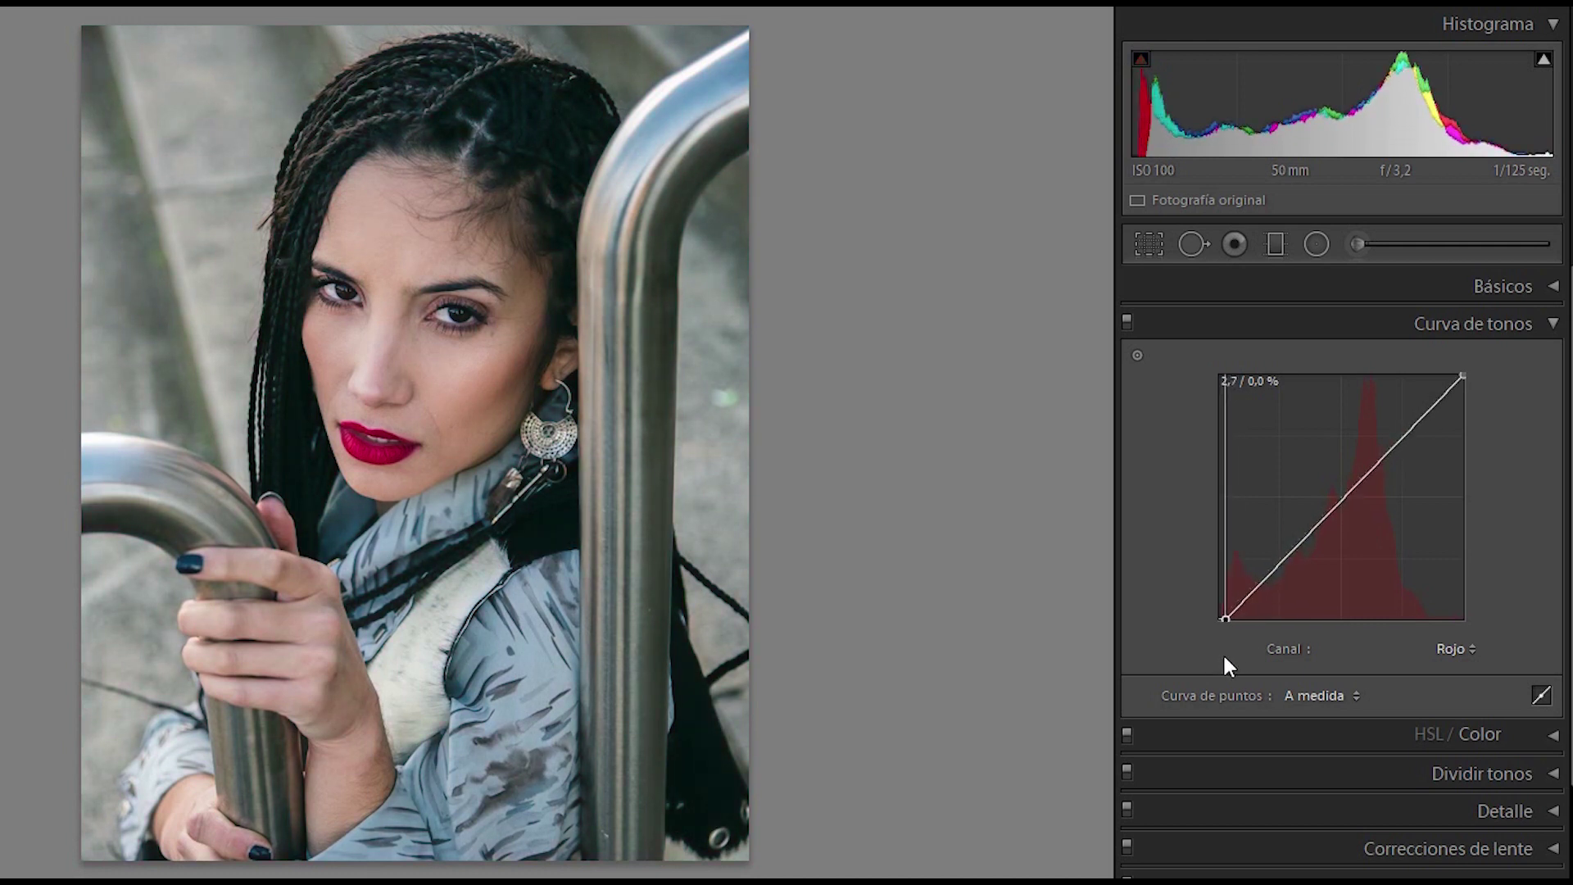
left_click_drag(1222, 652, 1221, 653)
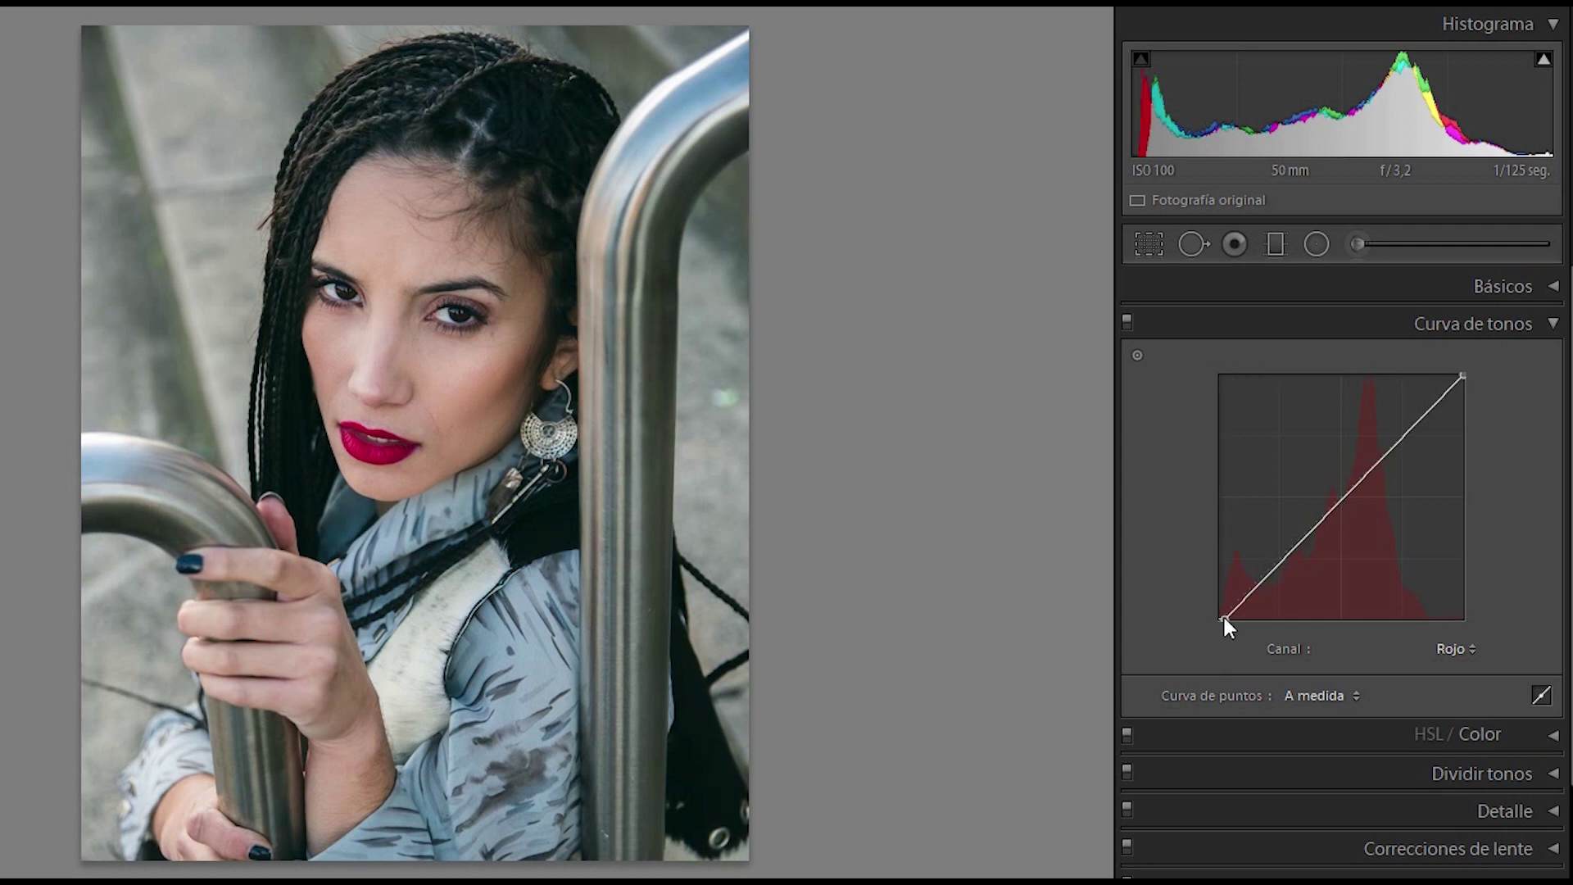
left_click(1128, 321)
left_click(1128, 320)
Switch the curve to the Verde channel, try raising and lowering its midtones, and remove the midtone point
left_click(1471, 648)
left_click(1430, 727)
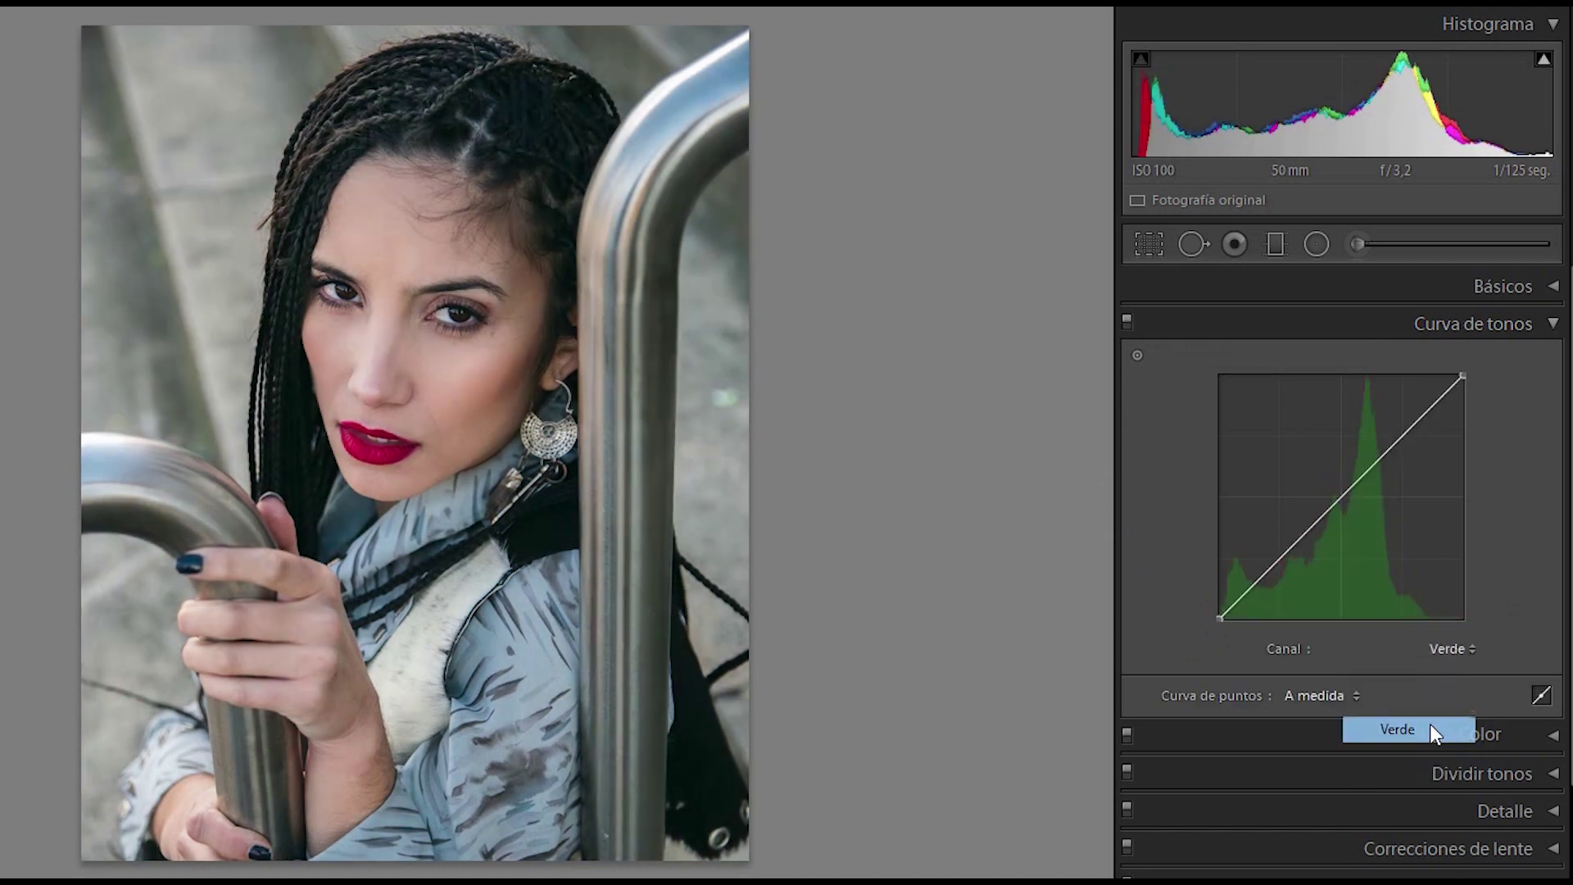
left_click_drag(1337, 500, 1315, 475)
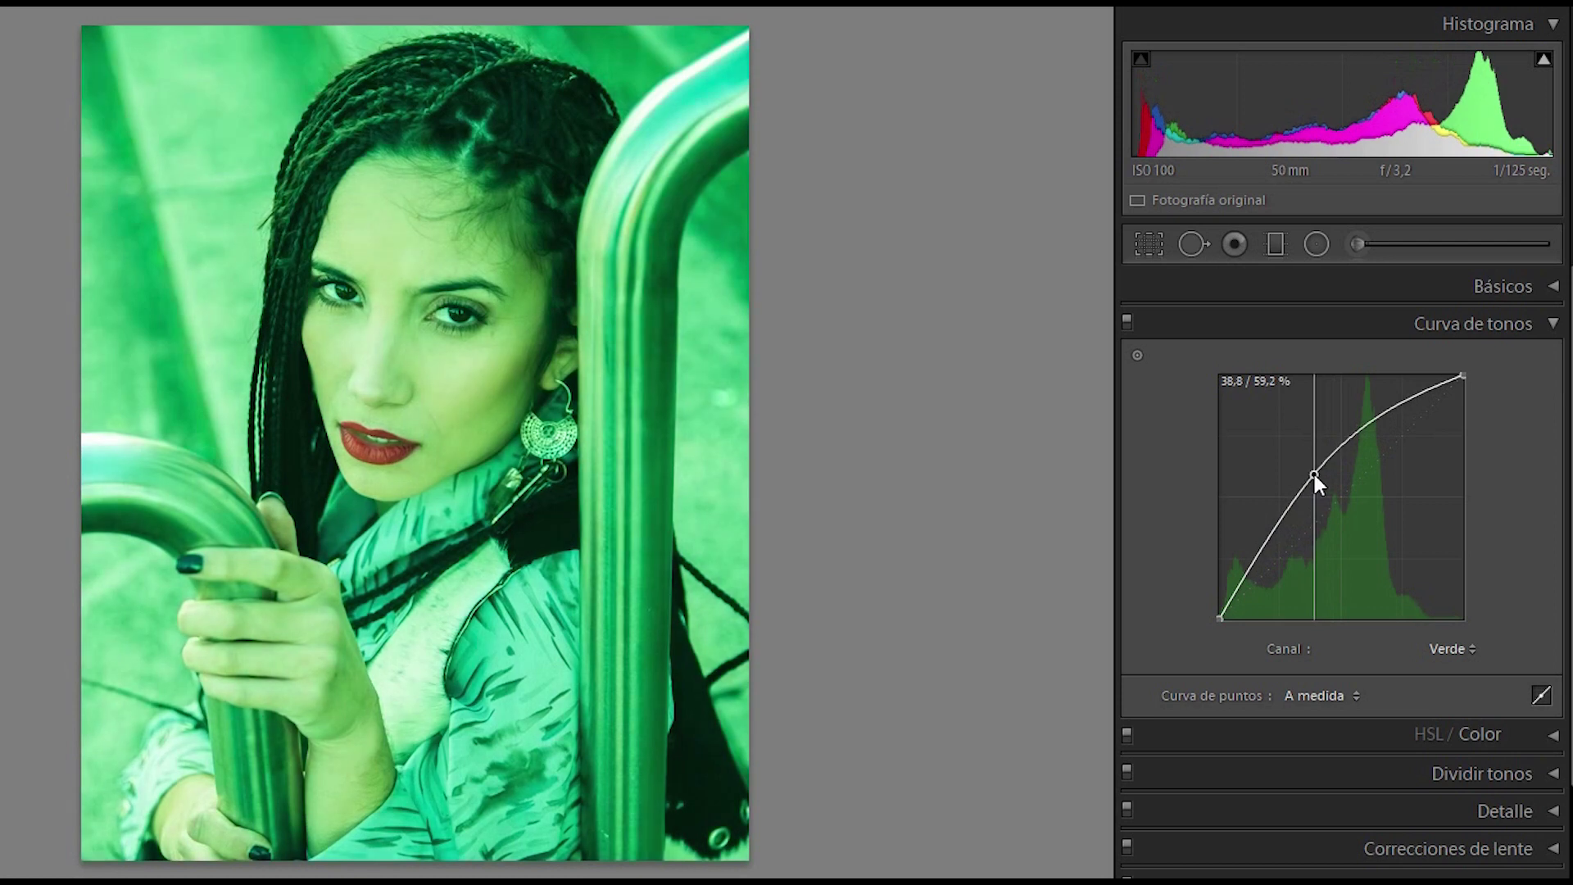
left_click_drag(1315, 476, 1358, 538)
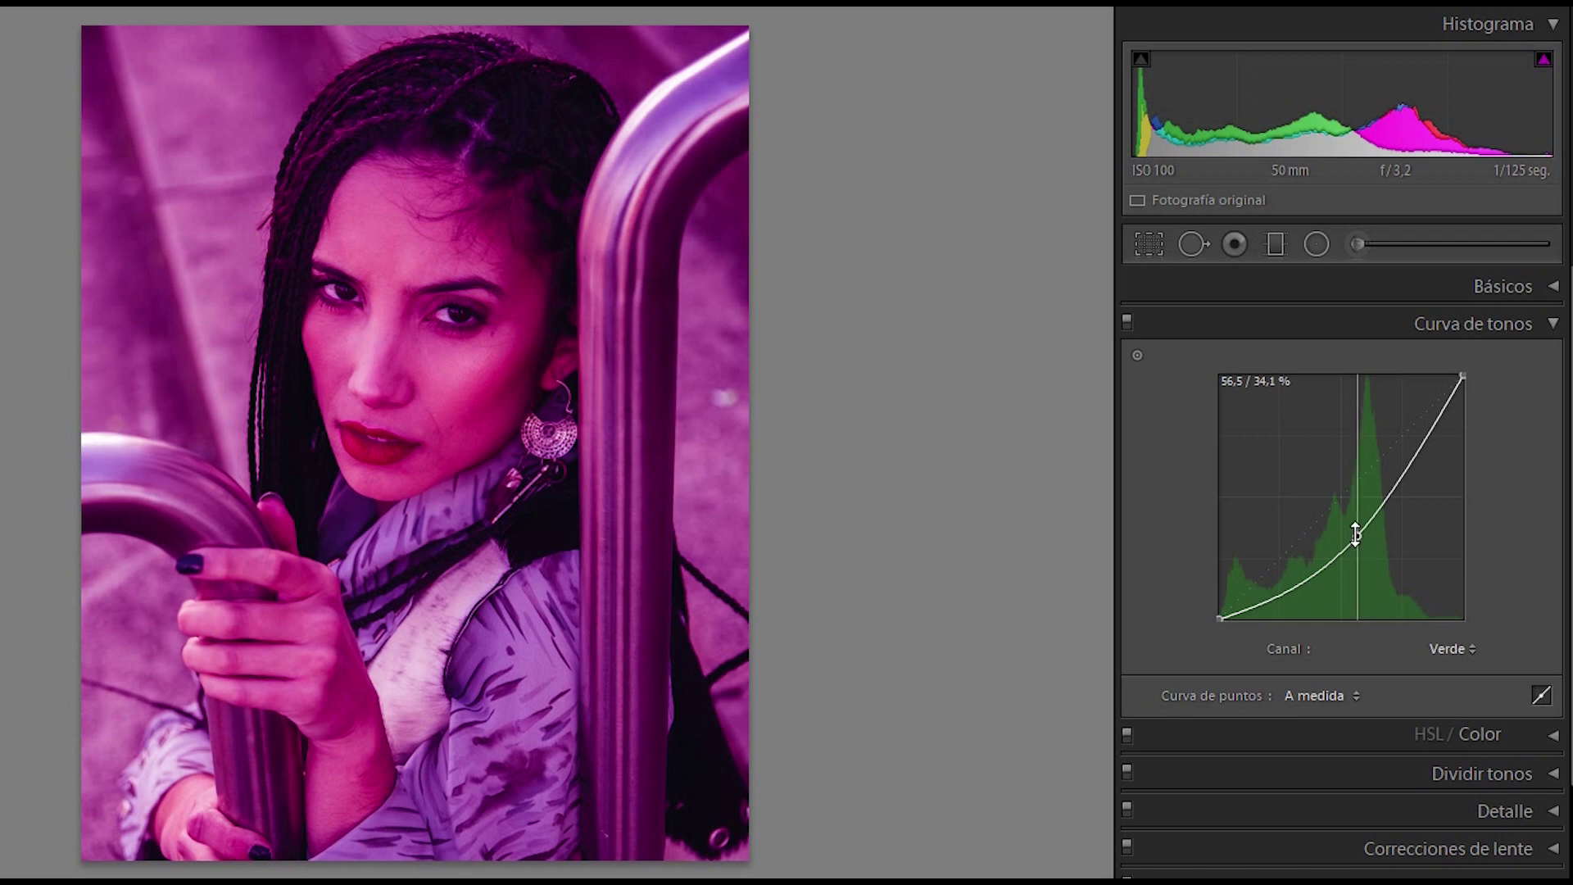
double_click(1356, 537)
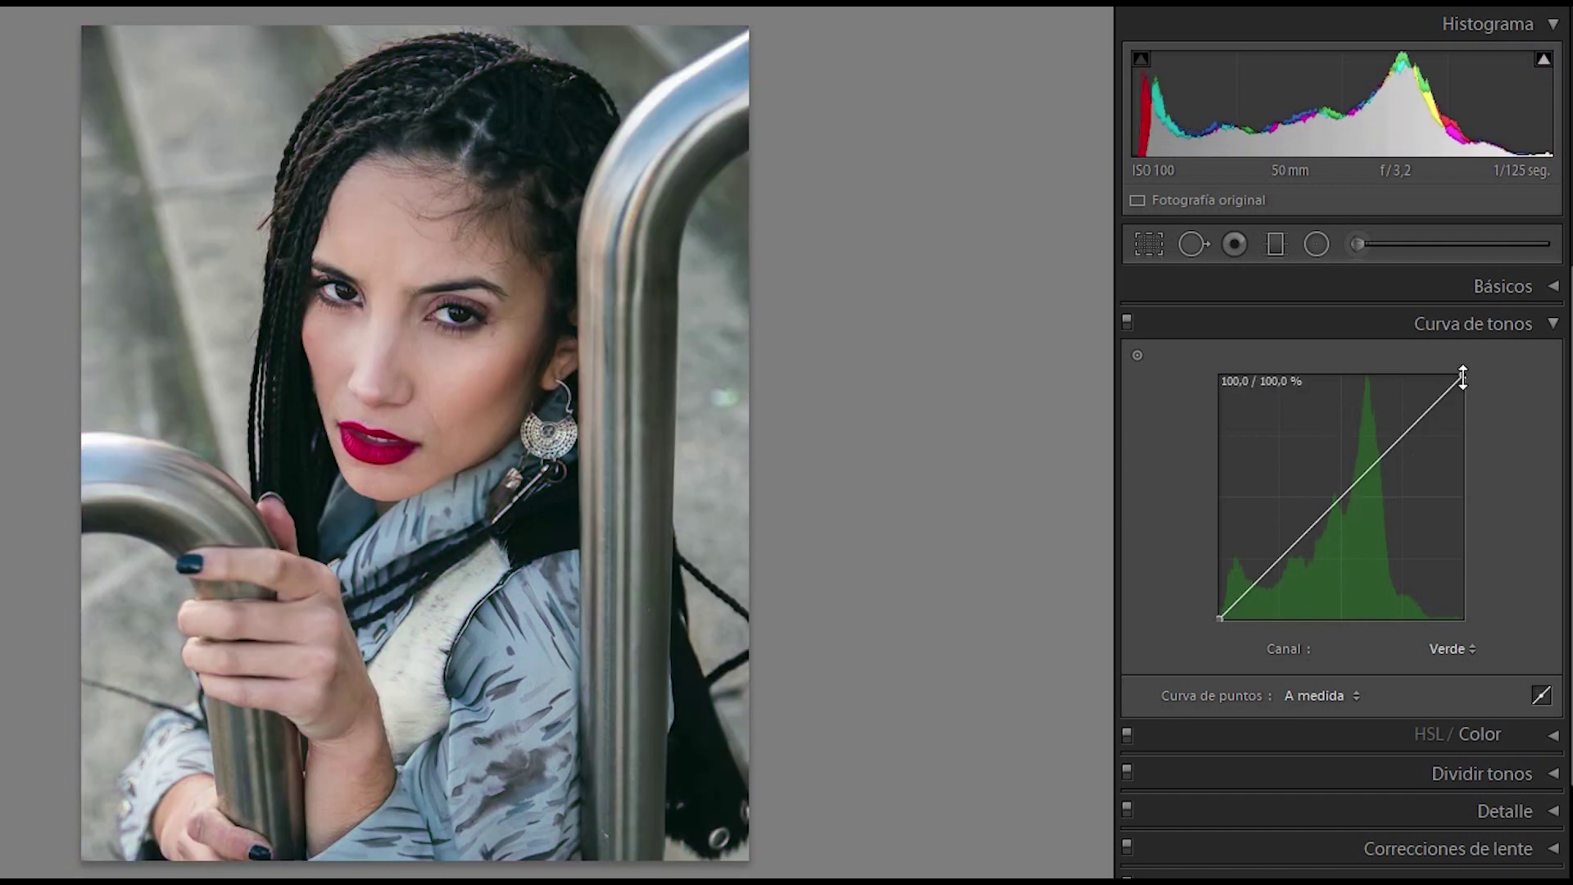
Lower the white endpoint of the green curve to about 97 % output to tint the portrait's highlights magenta
left_click_drag(1463, 376, 1466, 382)
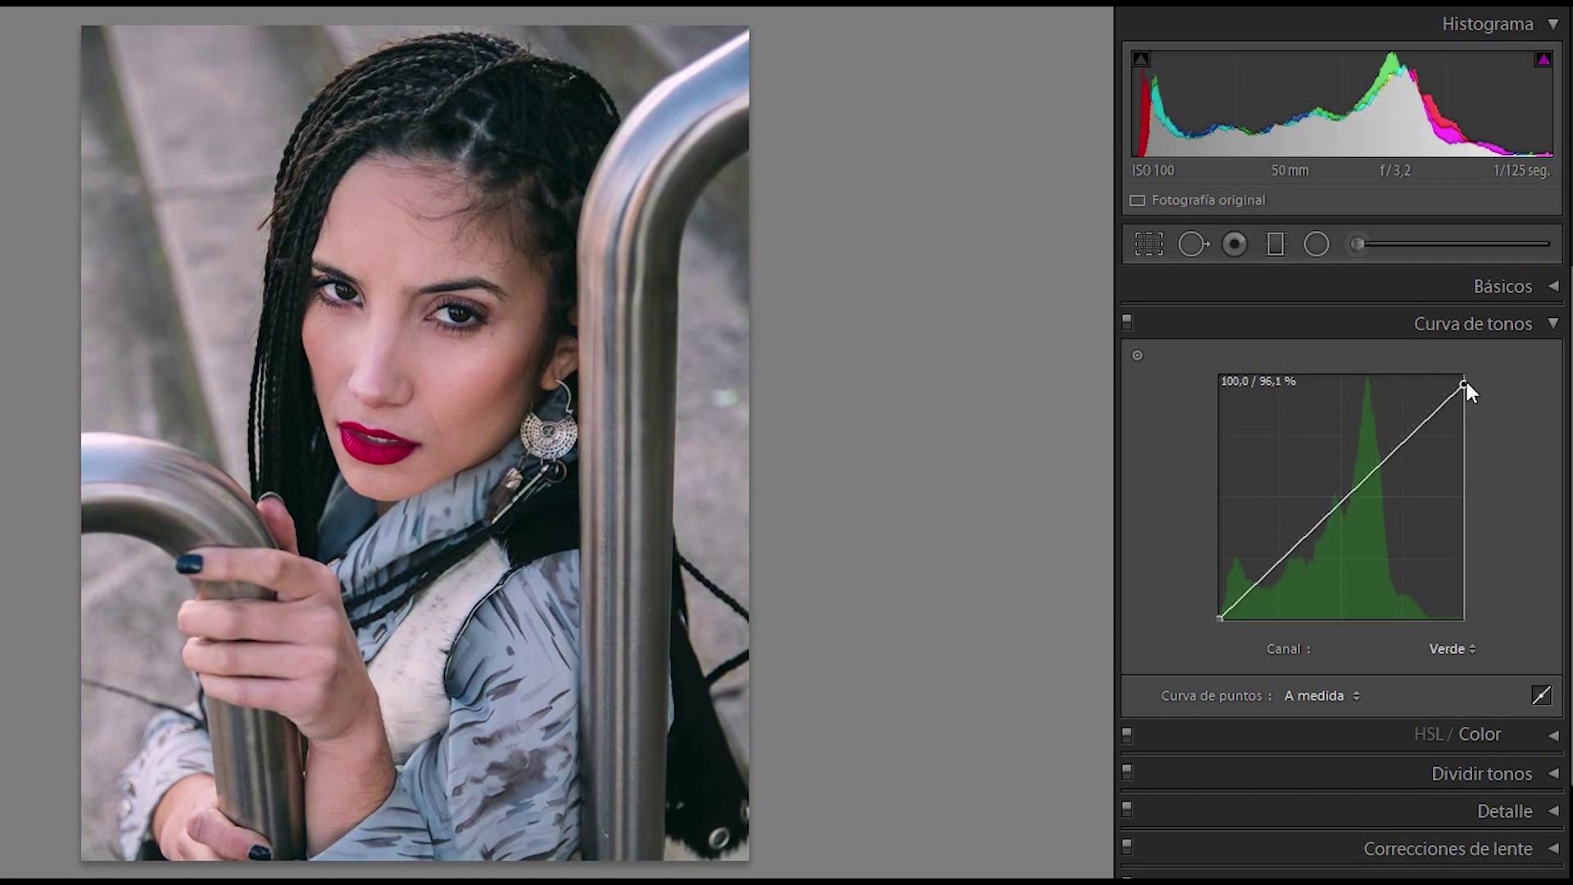
left_click_drag(1469, 385, 1477, 381)
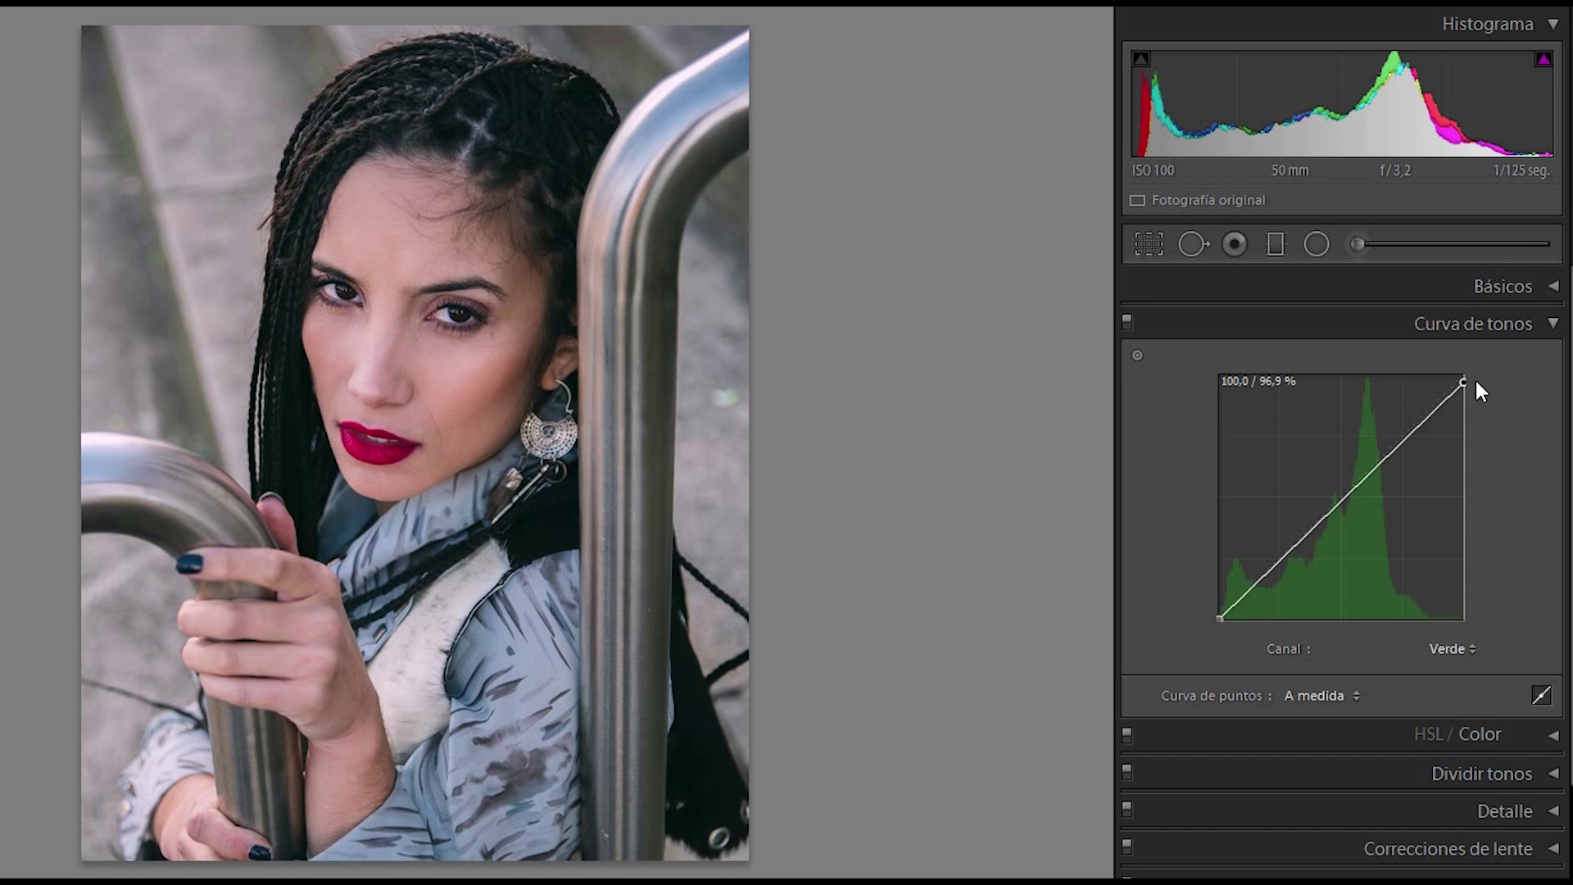
left_click_drag(1476, 381, 1480, 376)
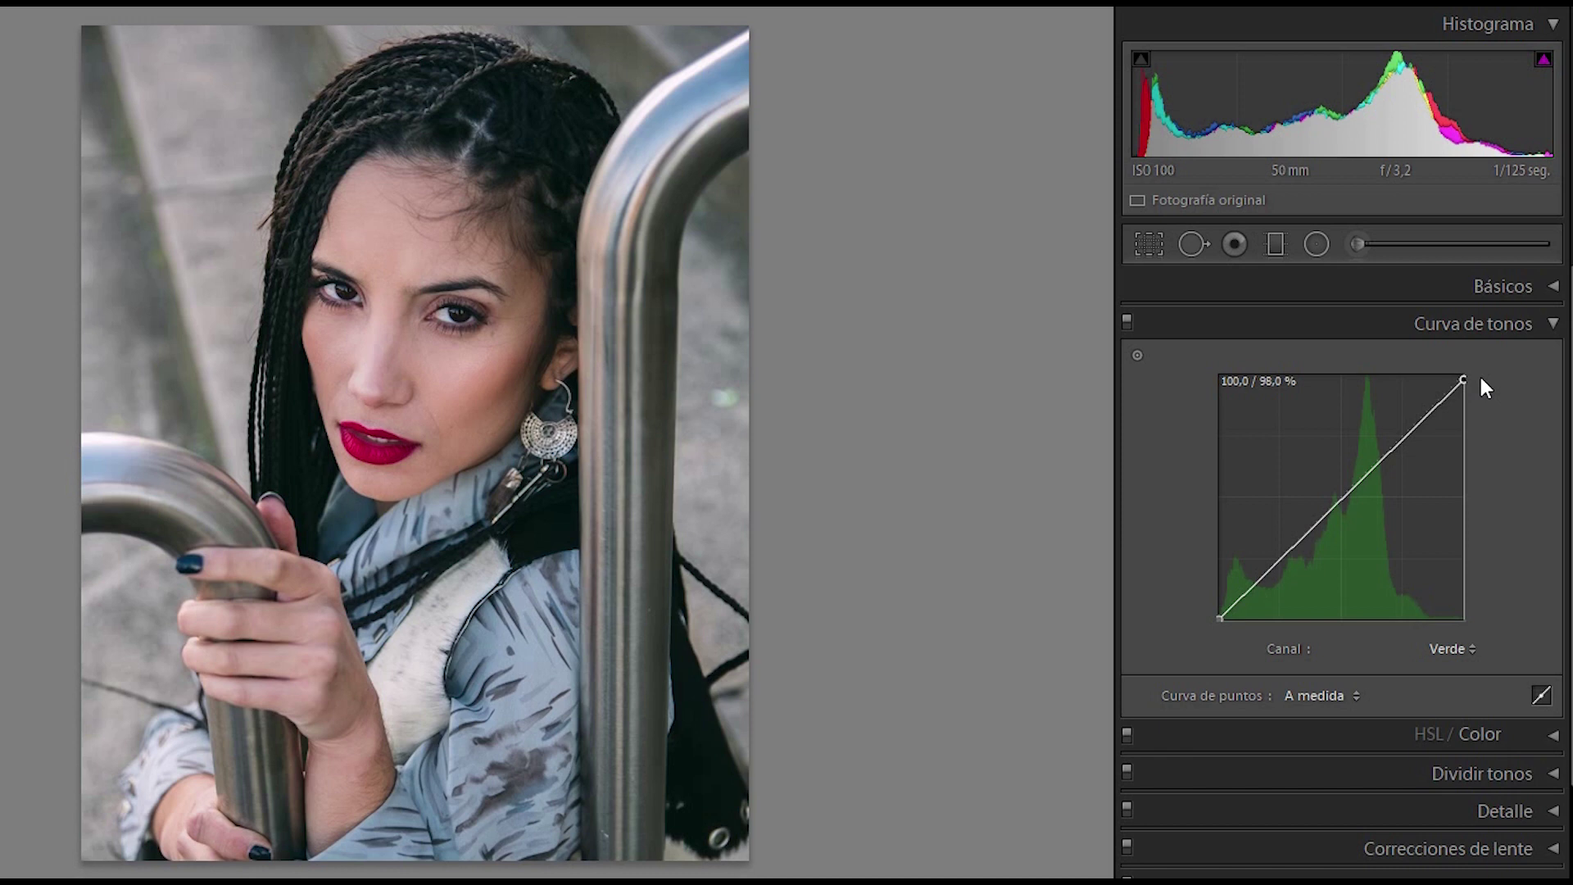
mouse_move(1479, 378)
left_mouse_down()
mouse_move(1503, 421)
mouse_move(1467, 385)
left_mouse_up()
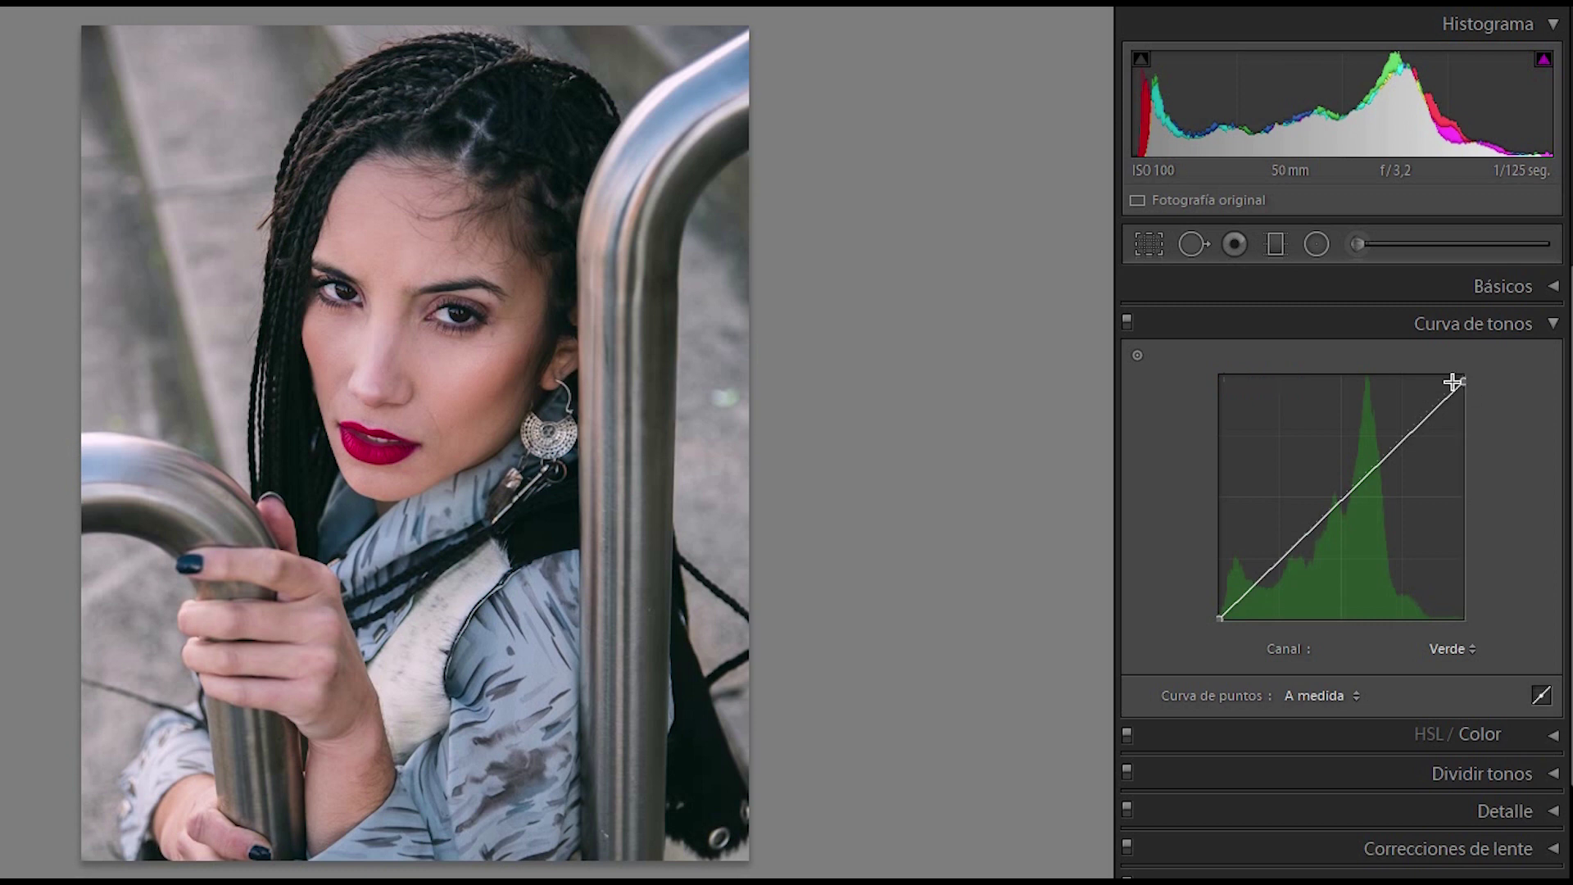
Compare the portrait with the tone curve adjustments off and on
left_click(1129, 319)
left_click(1129, 320)
Switch the curve to the Azul channel, try lowering its midtones to about 55.3 / 33.3 %, and remove the midtone point
left_click(1455, 648)
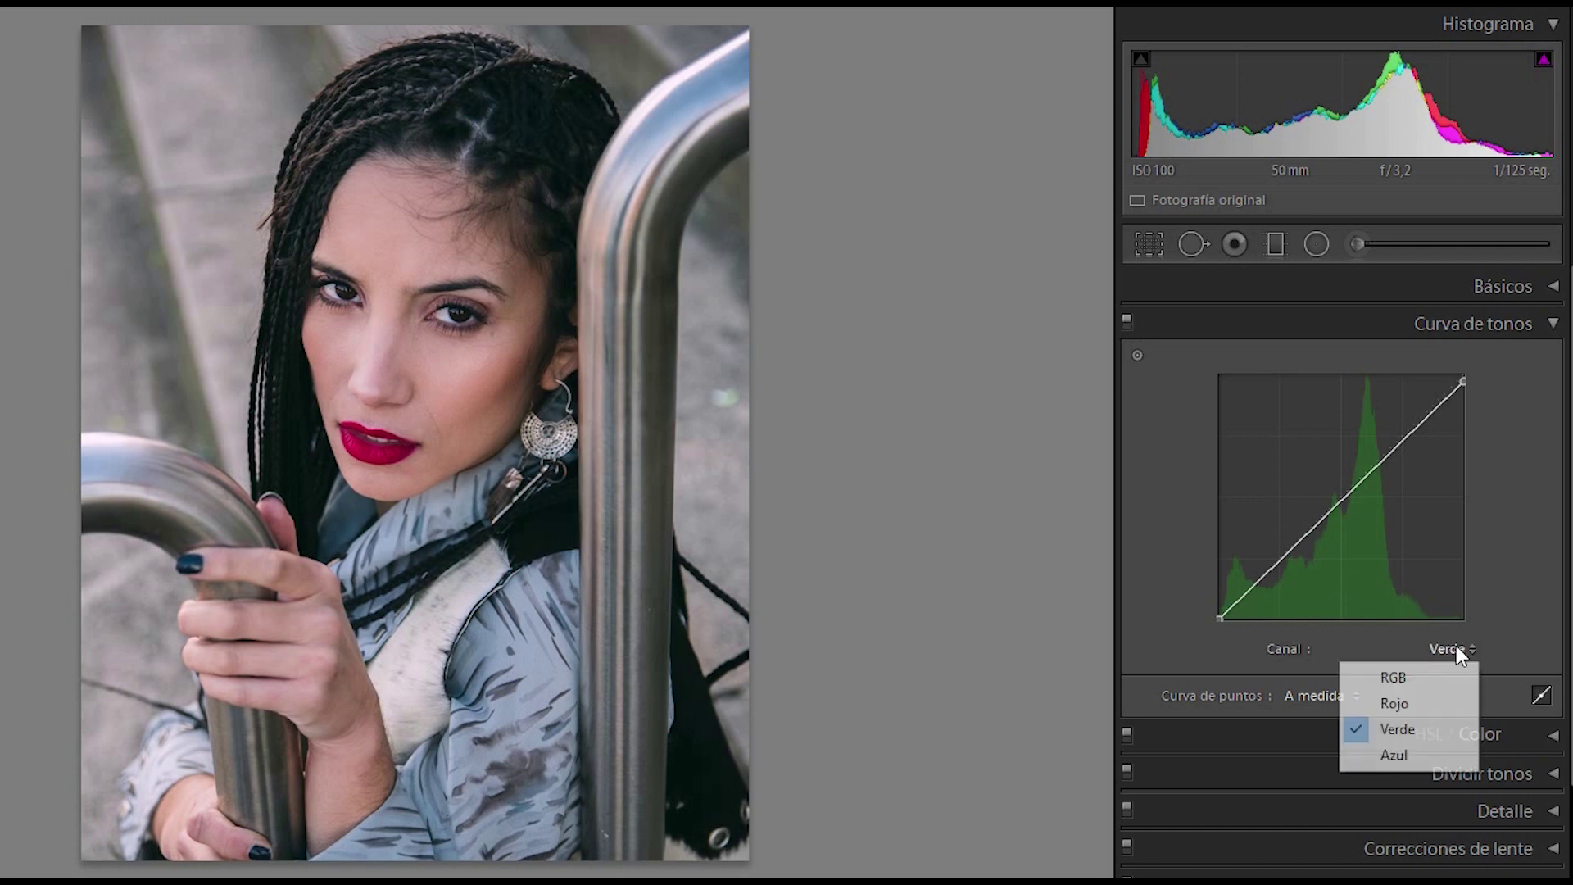
left_click(1399, 754)
left_click_drag(1330, 504, 1355, 539)
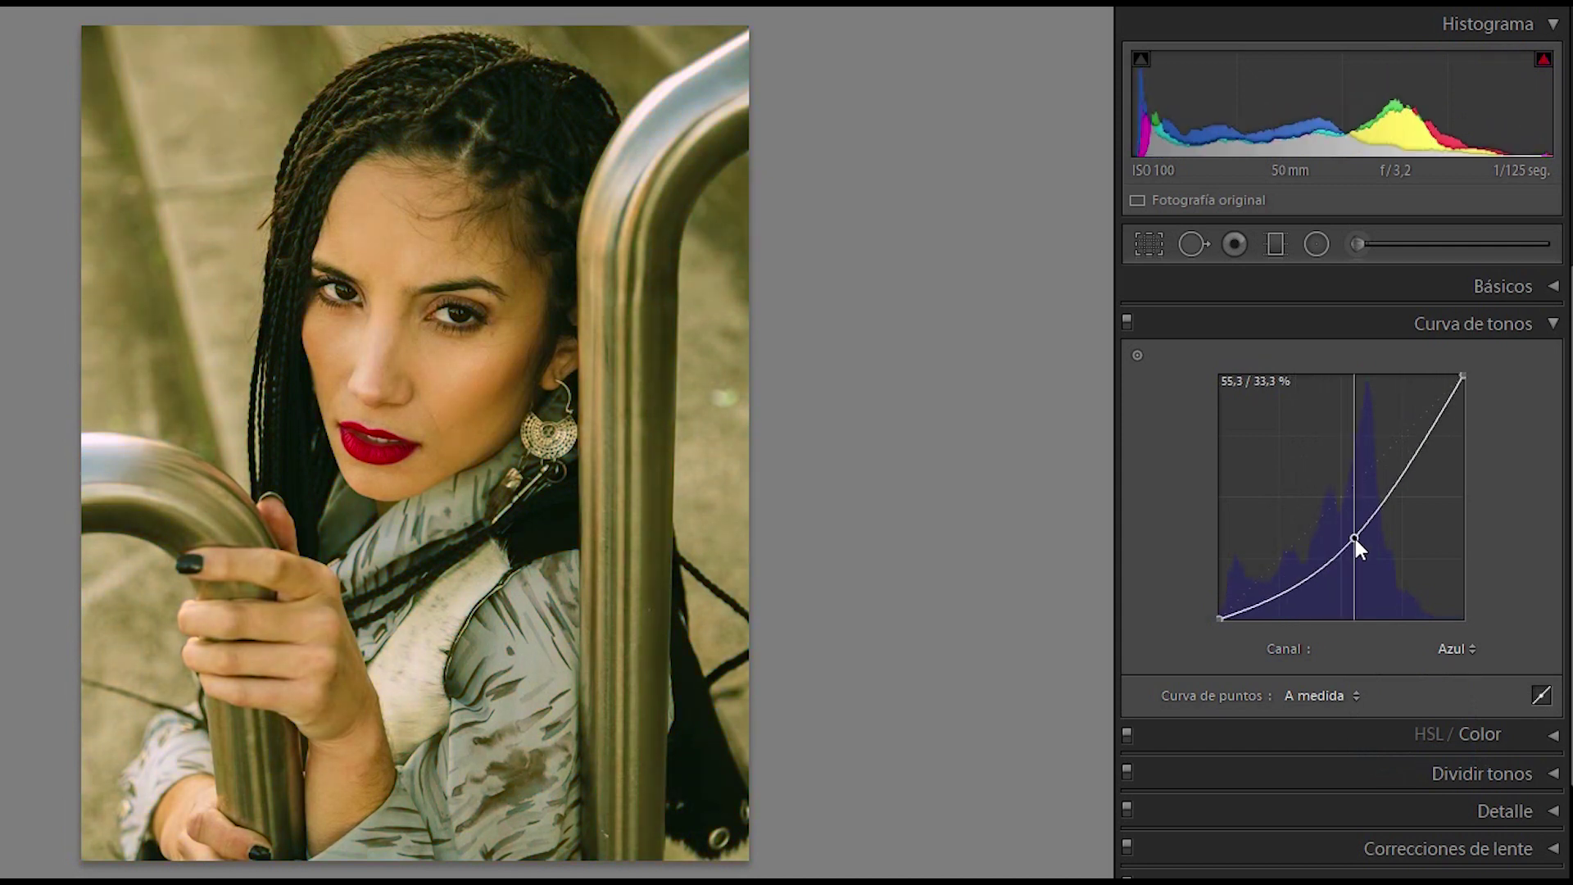
double_click(1353, 536)
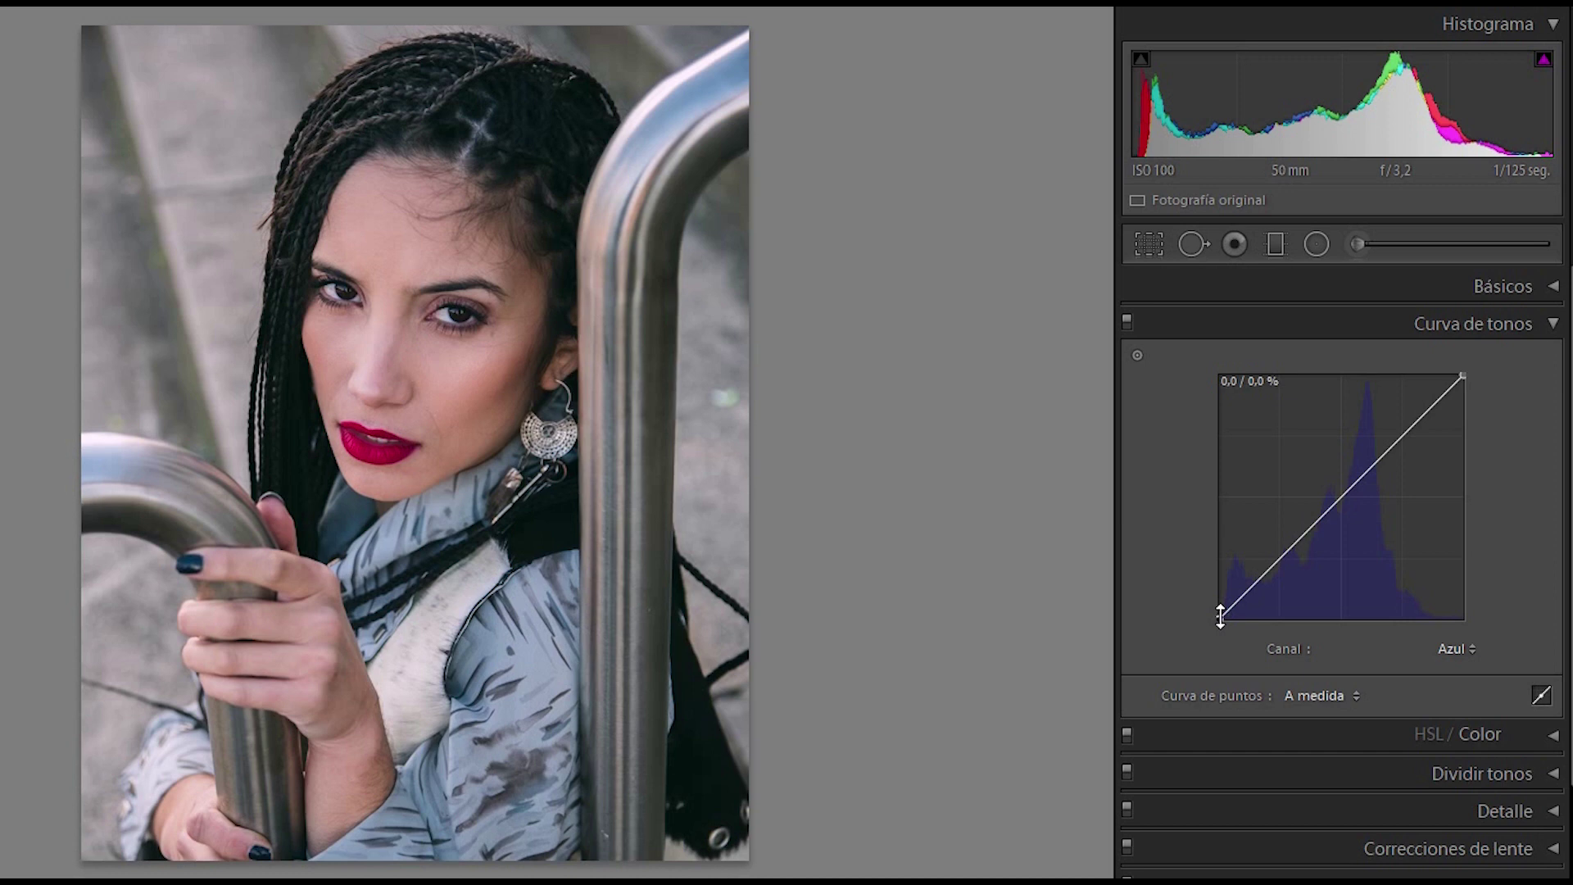
Shift the blue curve's black endpoint to about 4.7 % input at 0 % output, and compare the portrait with the curve off and on
left_click_drag(1219, 615, 1279, 652)
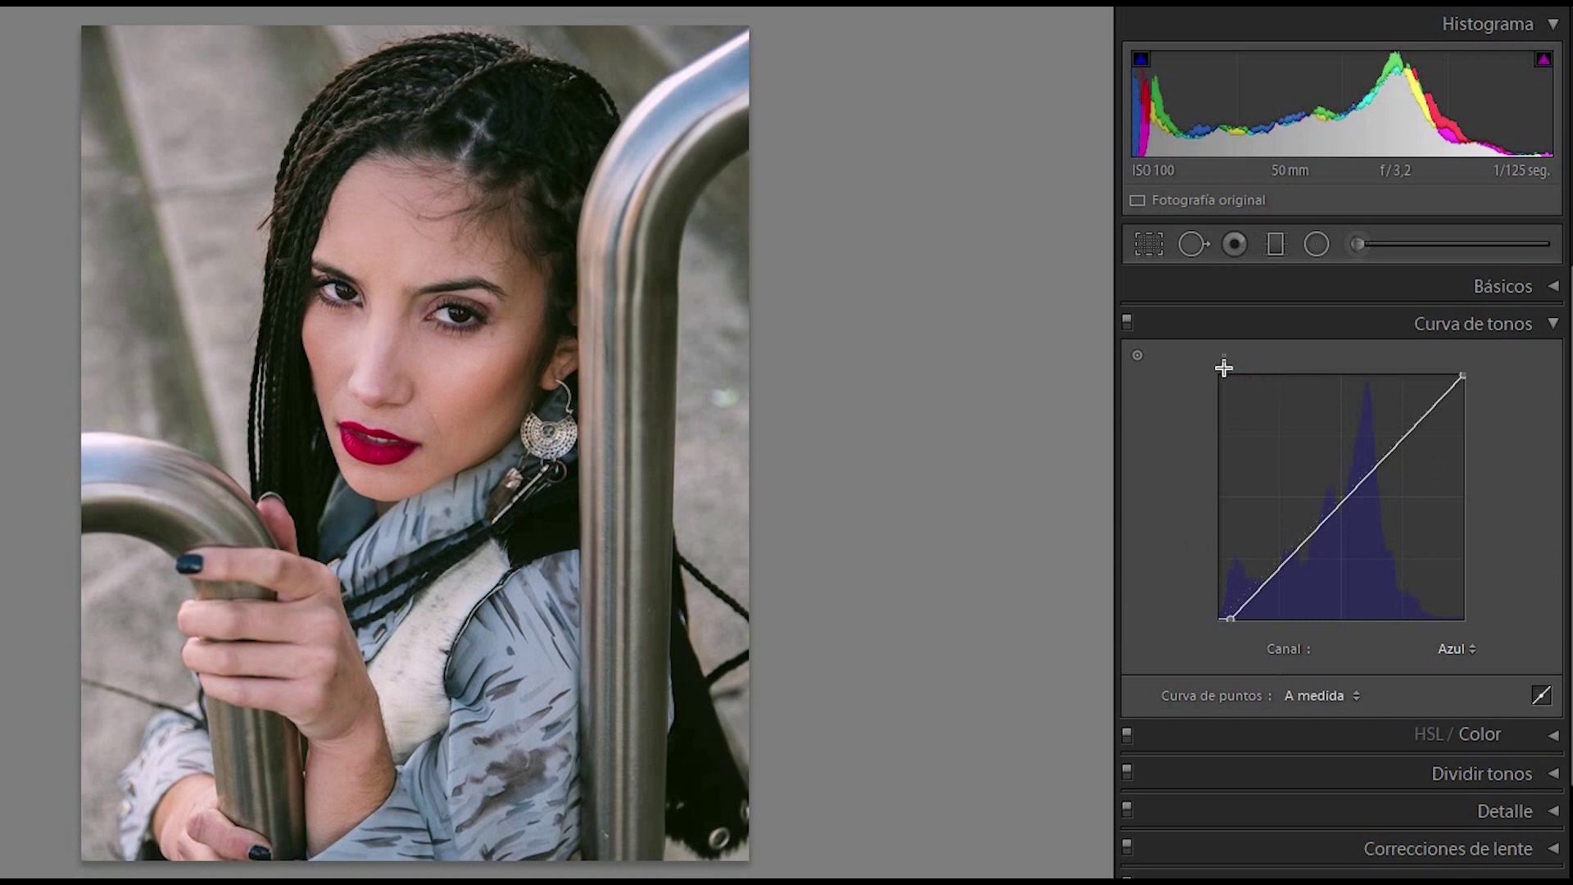
left_click(1128, 324)
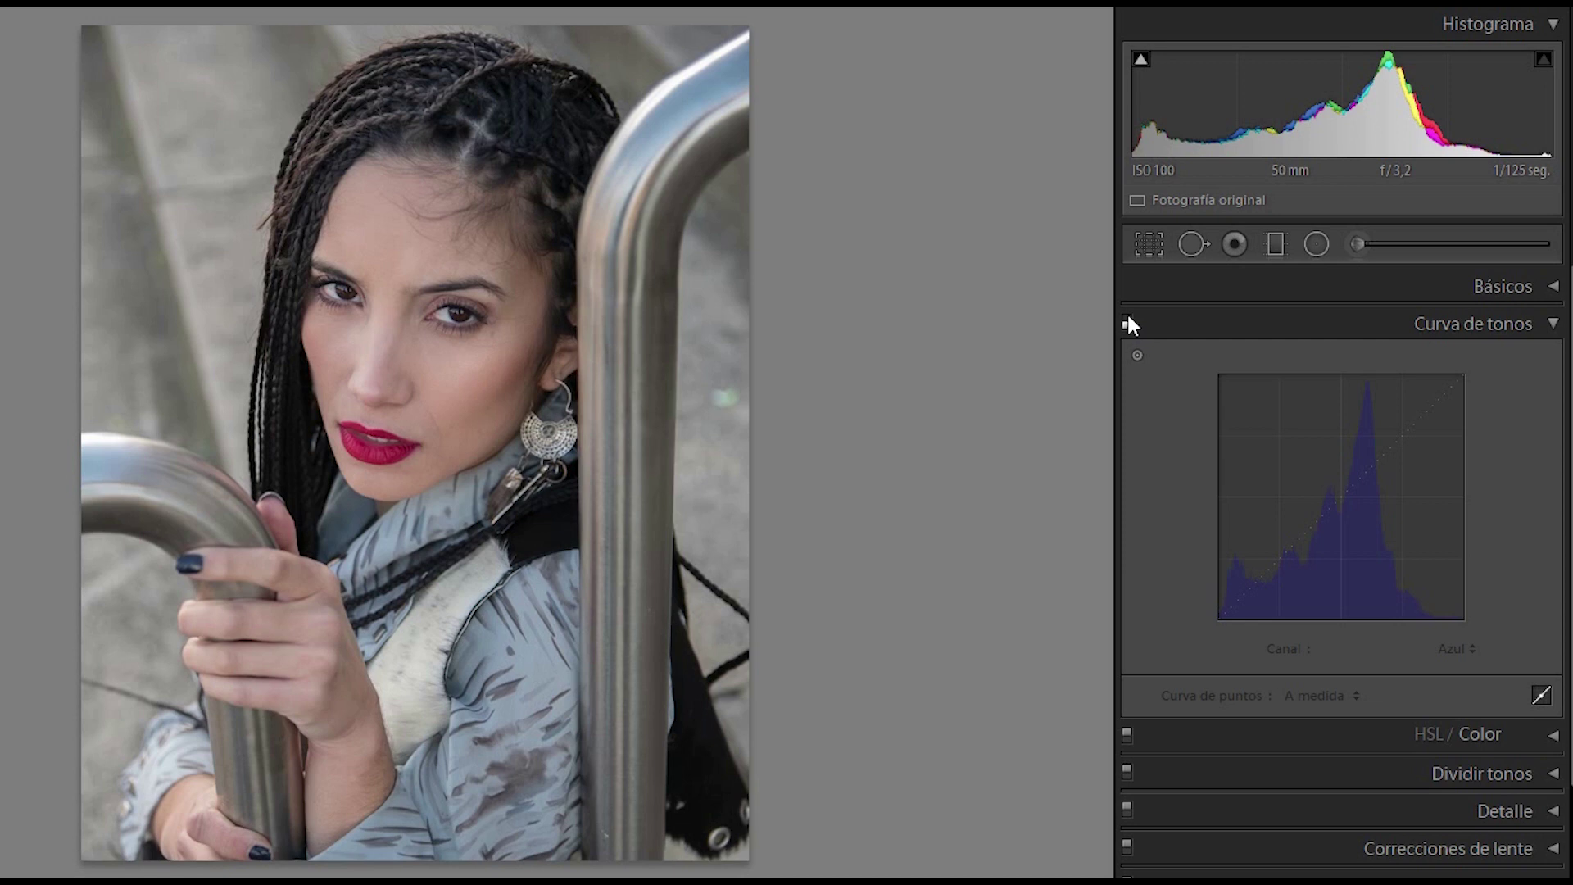
left_click(1128, 320)
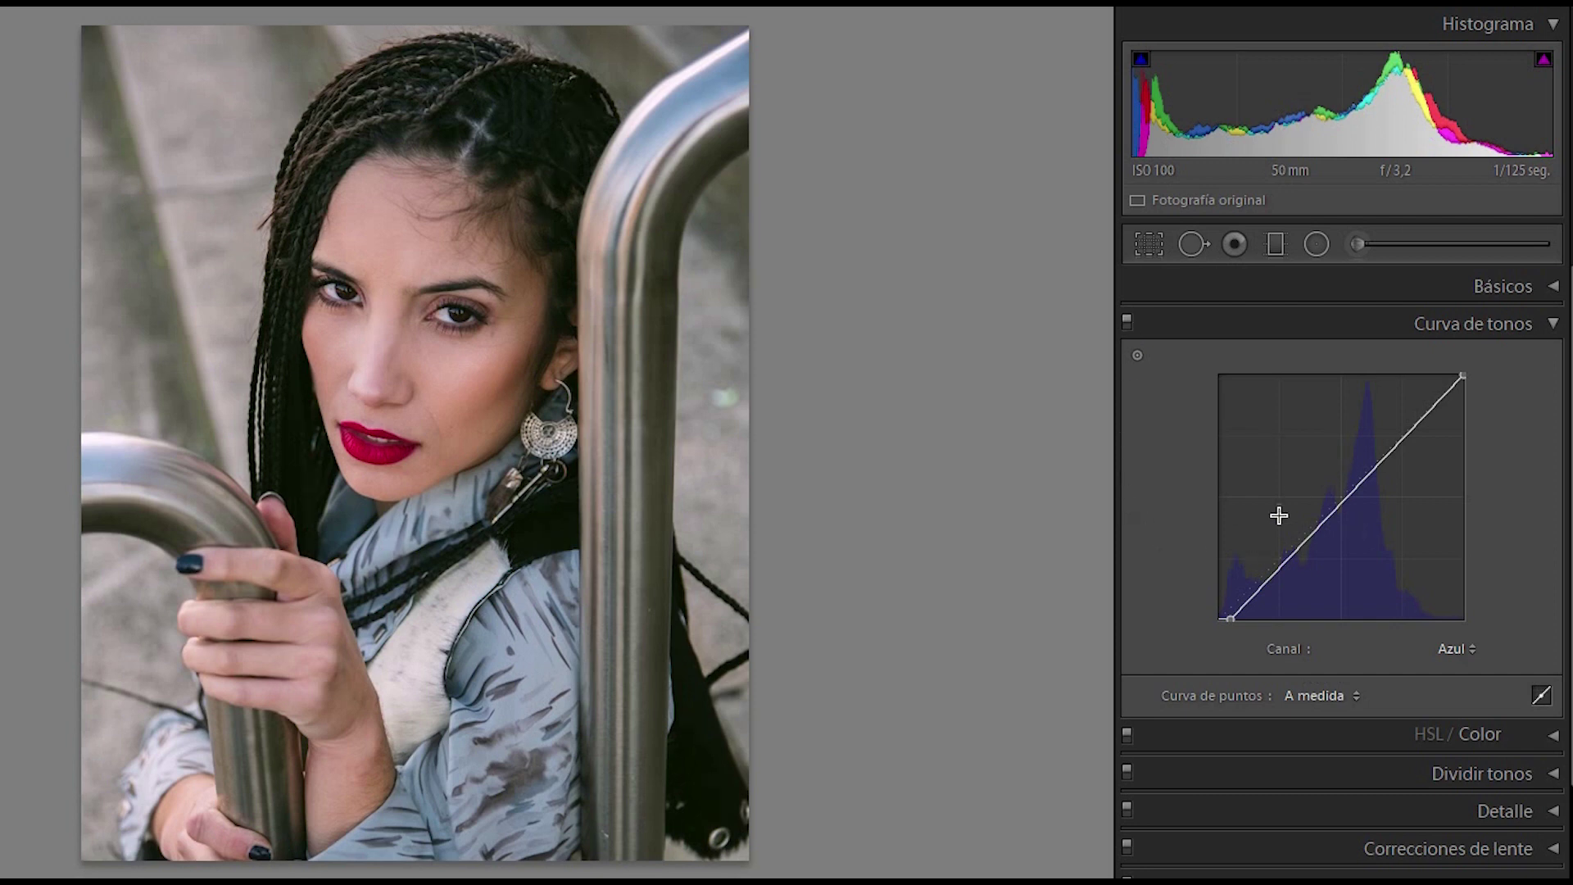
Raise the Rojo curve's black endpoint to about 11 % output and shape an S-curve with its upper point near 73.3 / 83.5 %
left_click(1464, 650)
left_click(1428, 679)
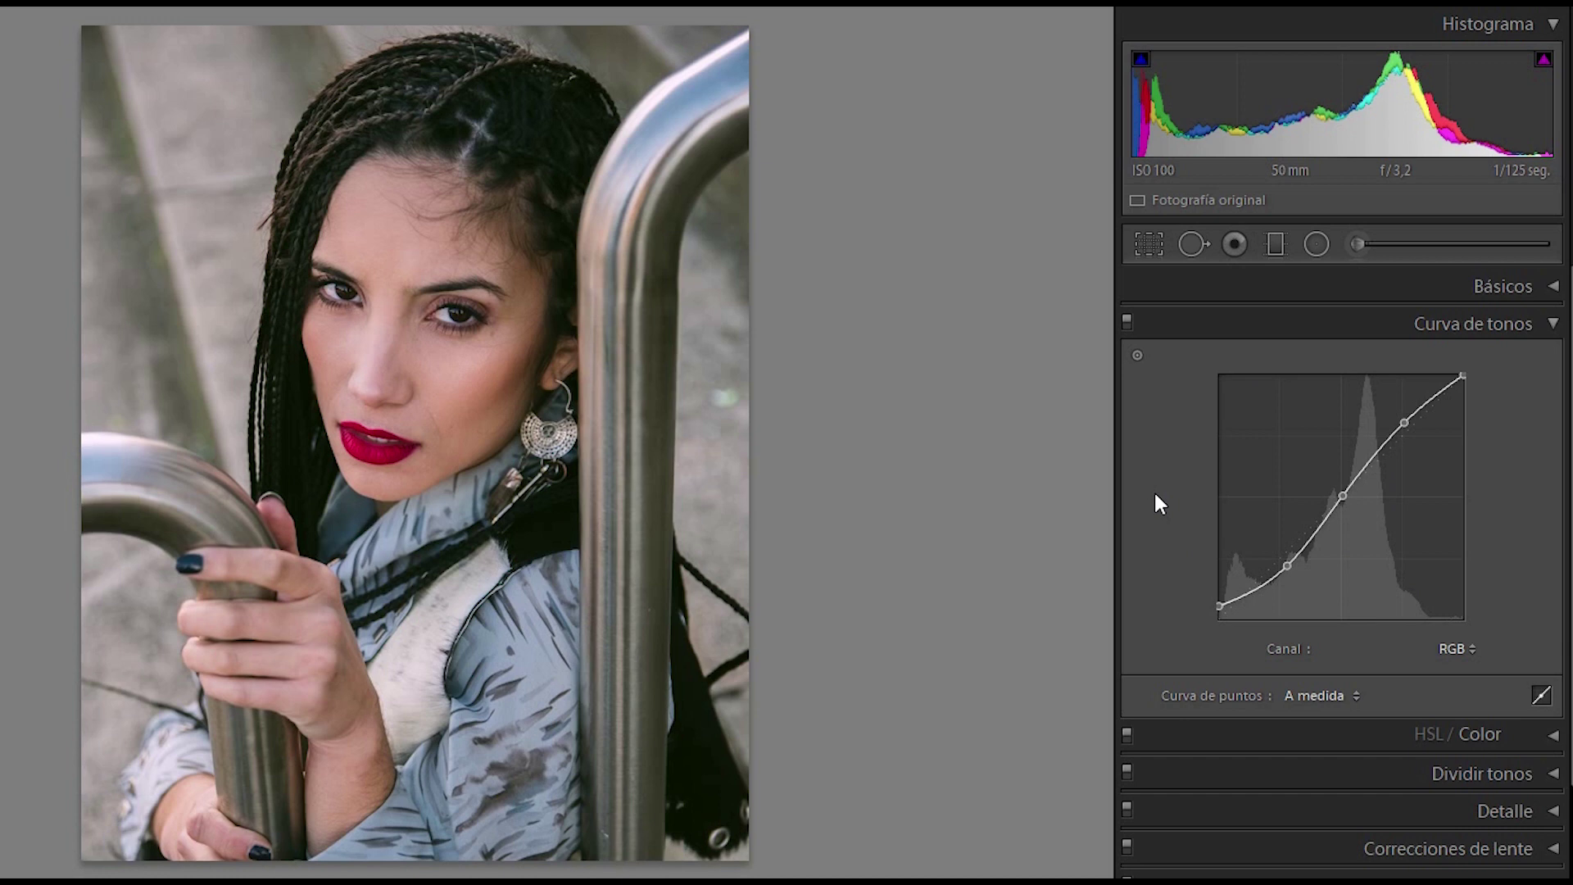
left_click(1455, 650)
left_click(1421, 706)
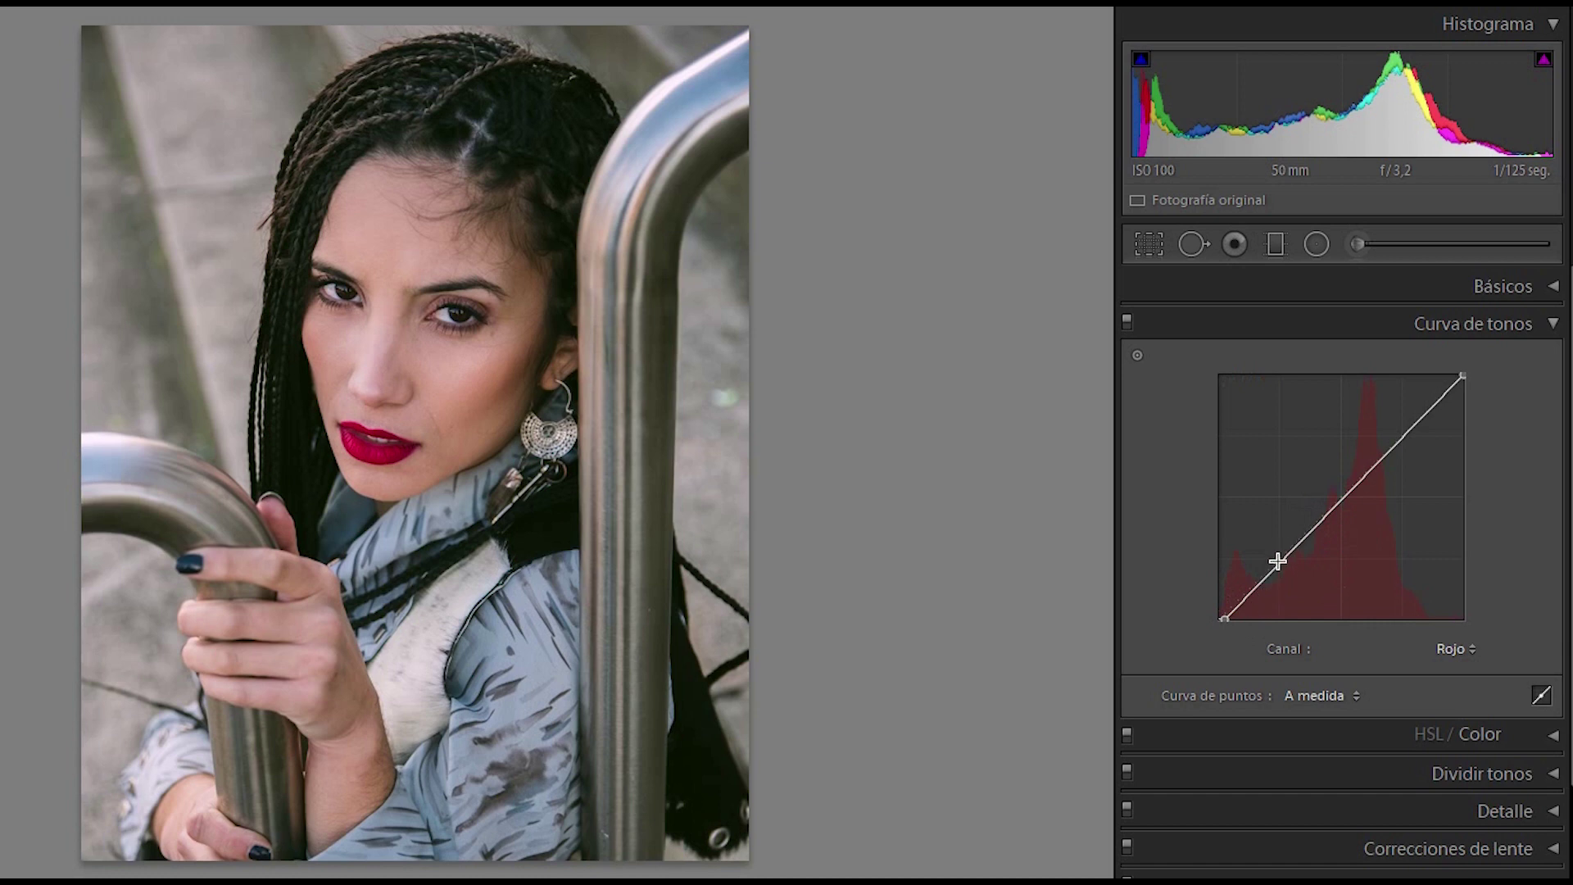
left_click_drag(1224, 616, 1208, 593)
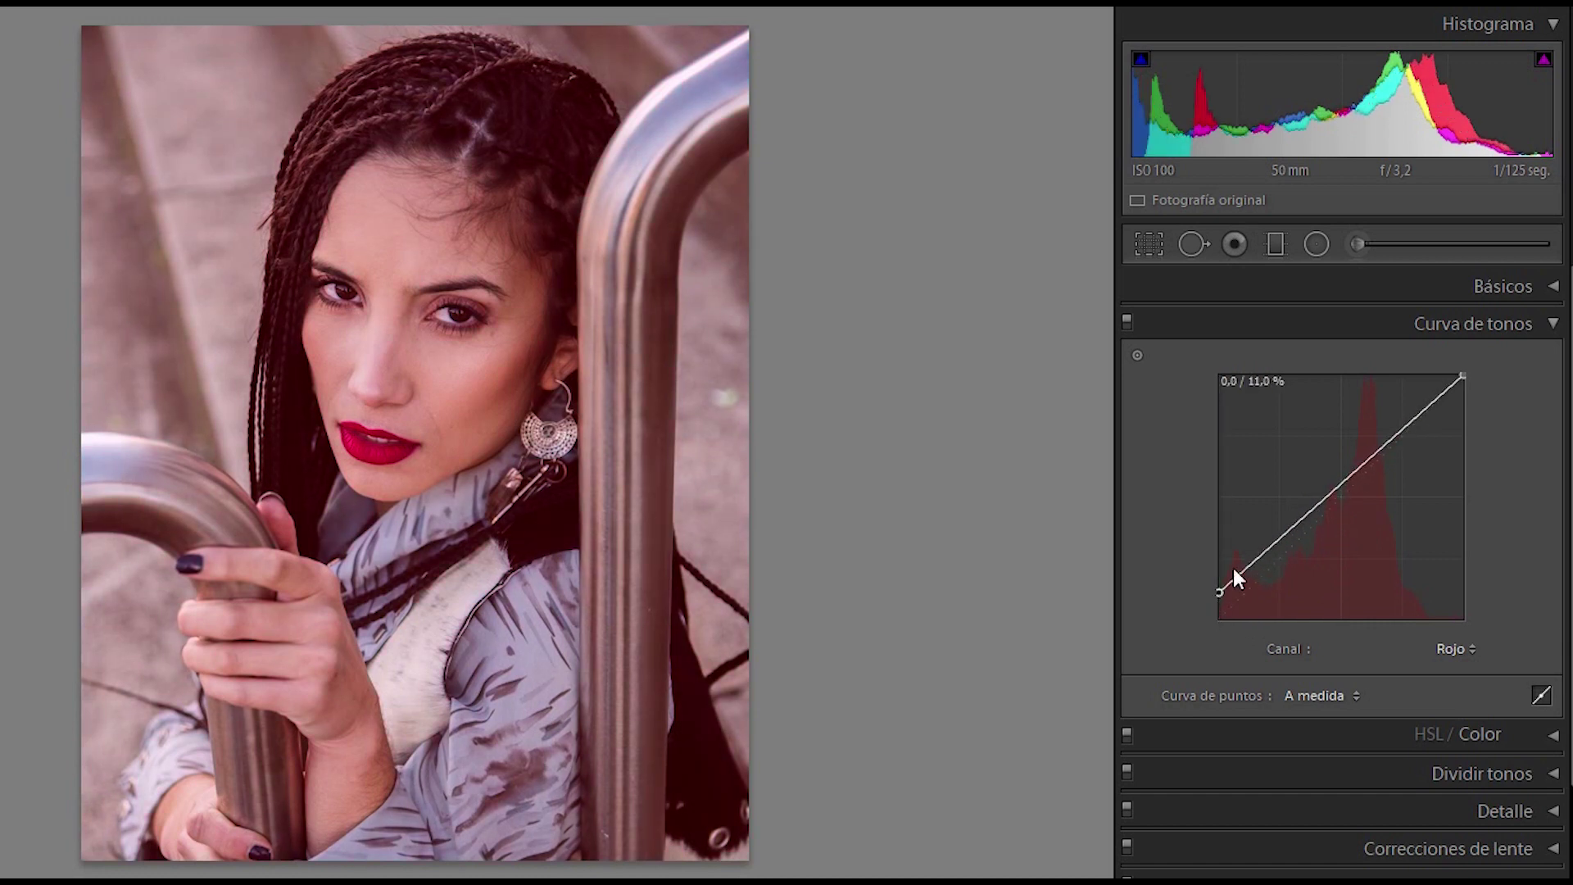
left_click_drag(1294, 530, 1399, 422)
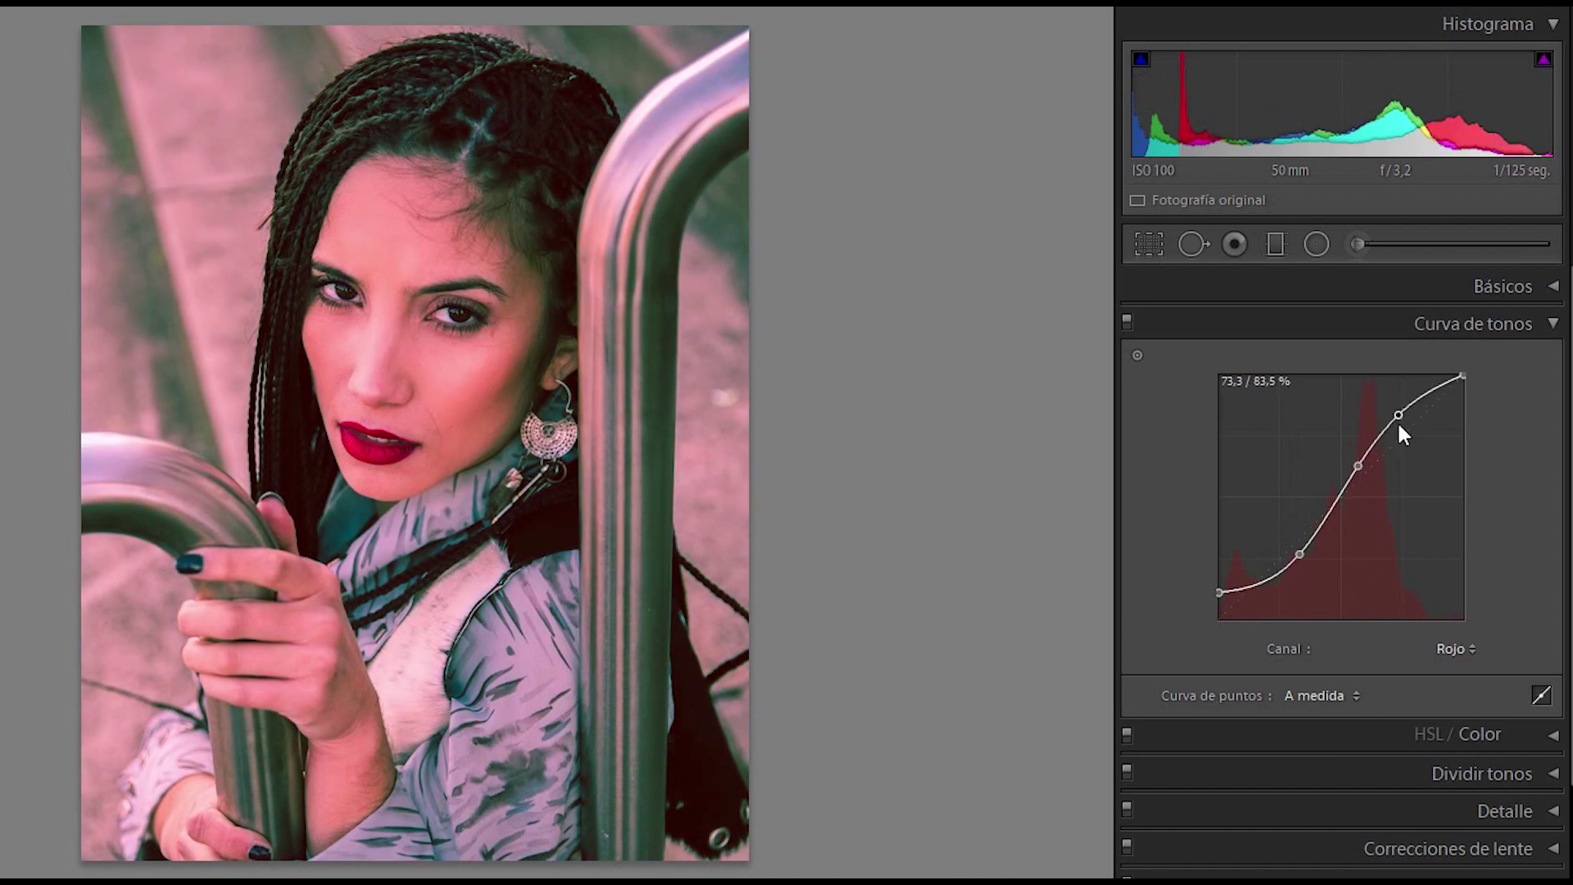
Raise the Verde curve's black endpoint and shape an S-curve with a shadow point near 29.4 / 27.8 % and a lifted upper point
left_click(1448, 650)
left_click(1424, 736)
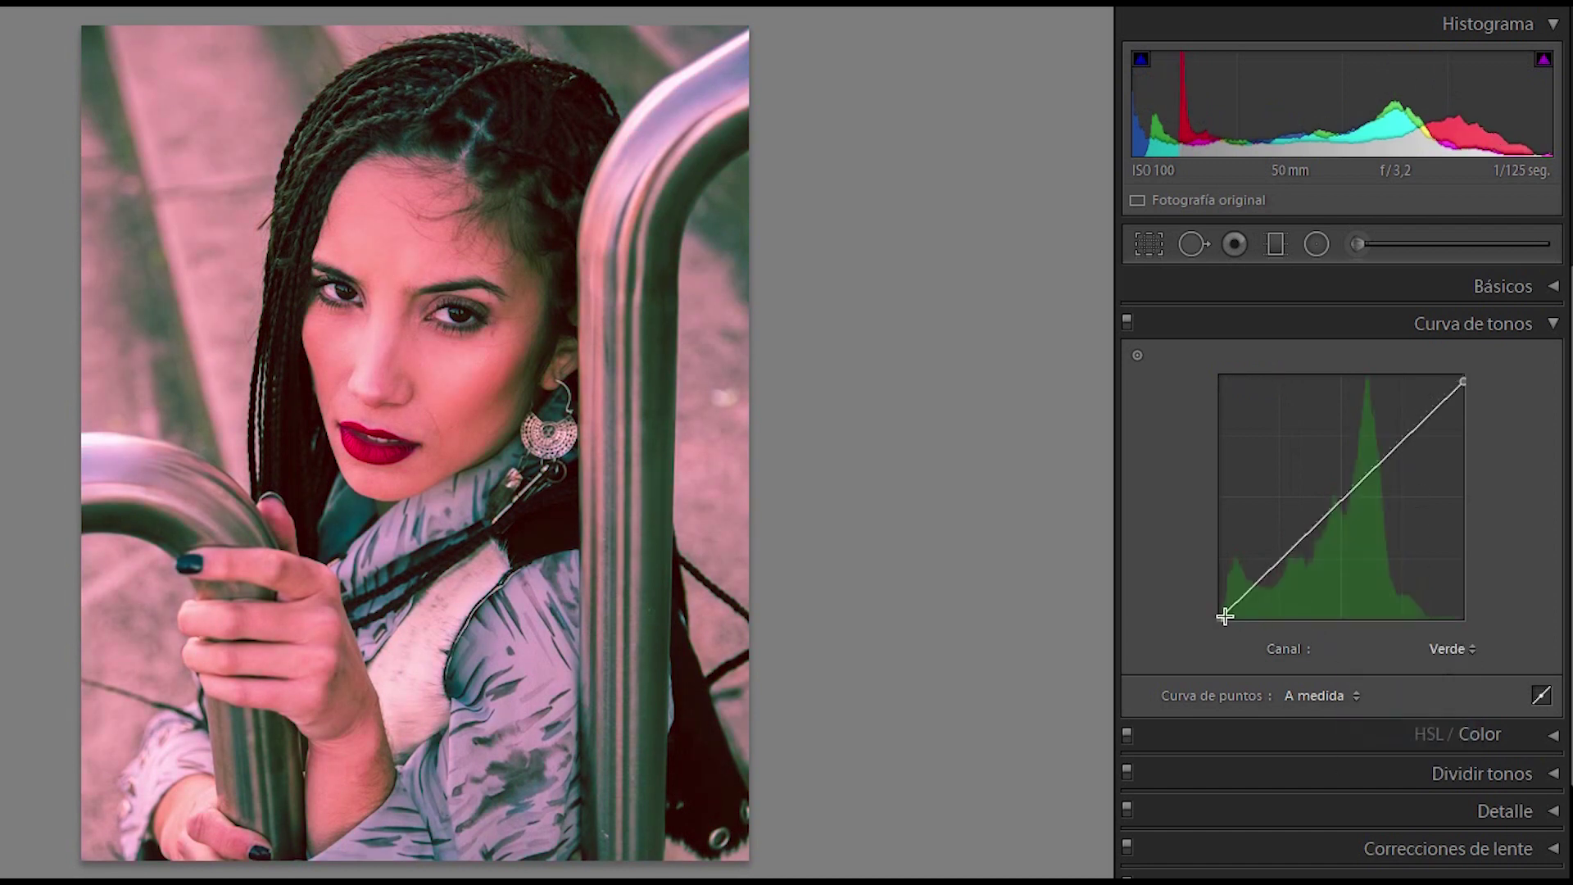
left_click_drag(1220, 613, 1292, 554)
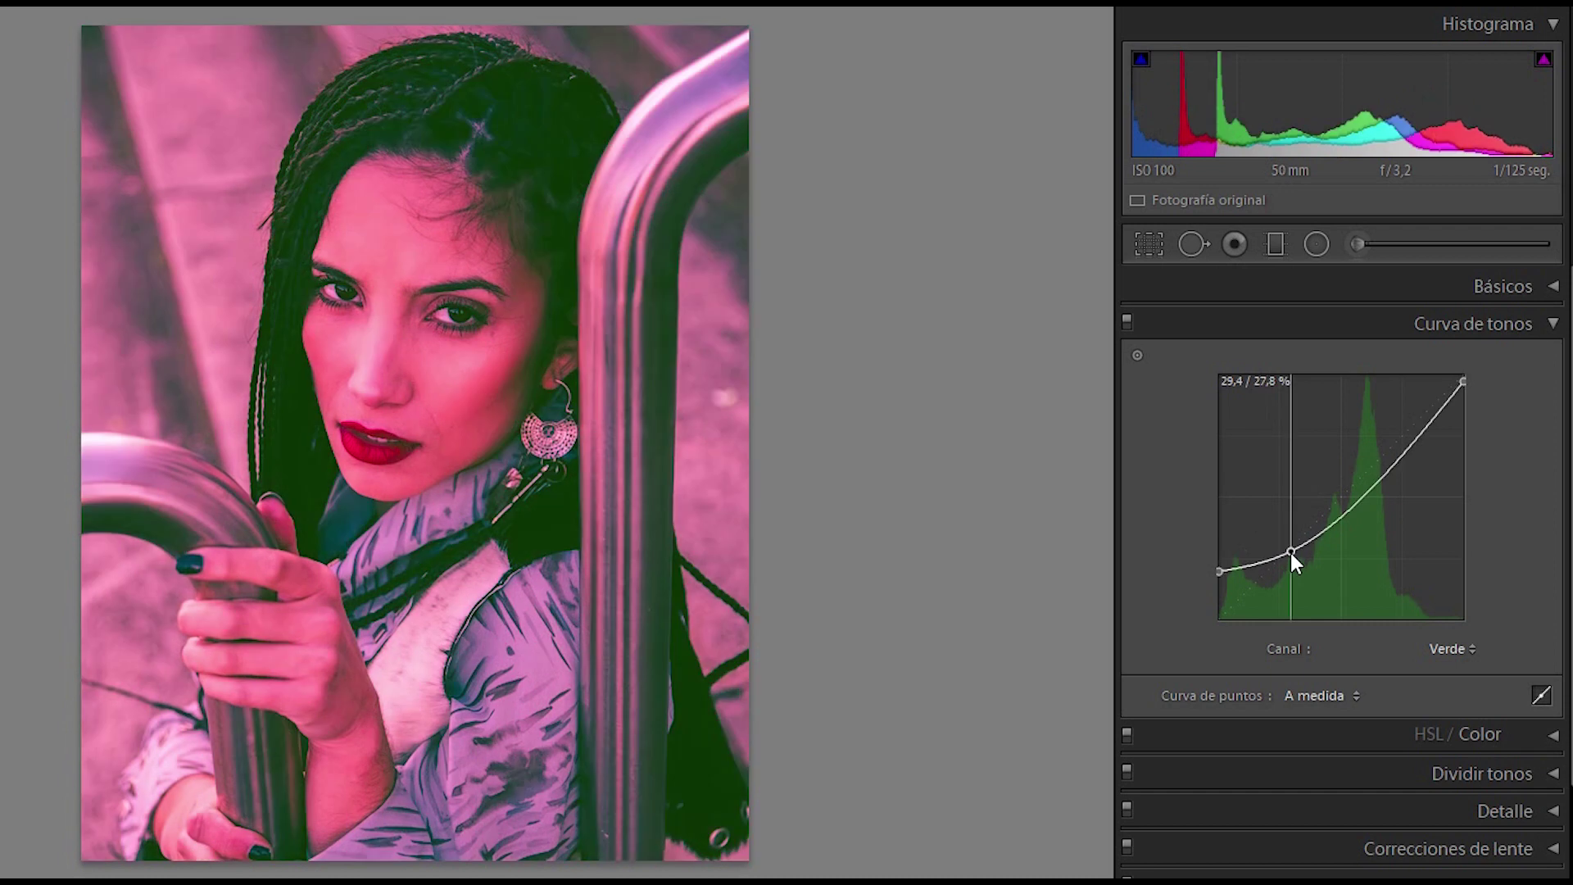
left_click_drag(1375, 503, 1364, 457)
Raise the Azul curve's black endpoint at 0 % input and shape an S-curve with a lowered shadow point and lifted midtones
left_click(1450, 648)
left_click(1421, 750)
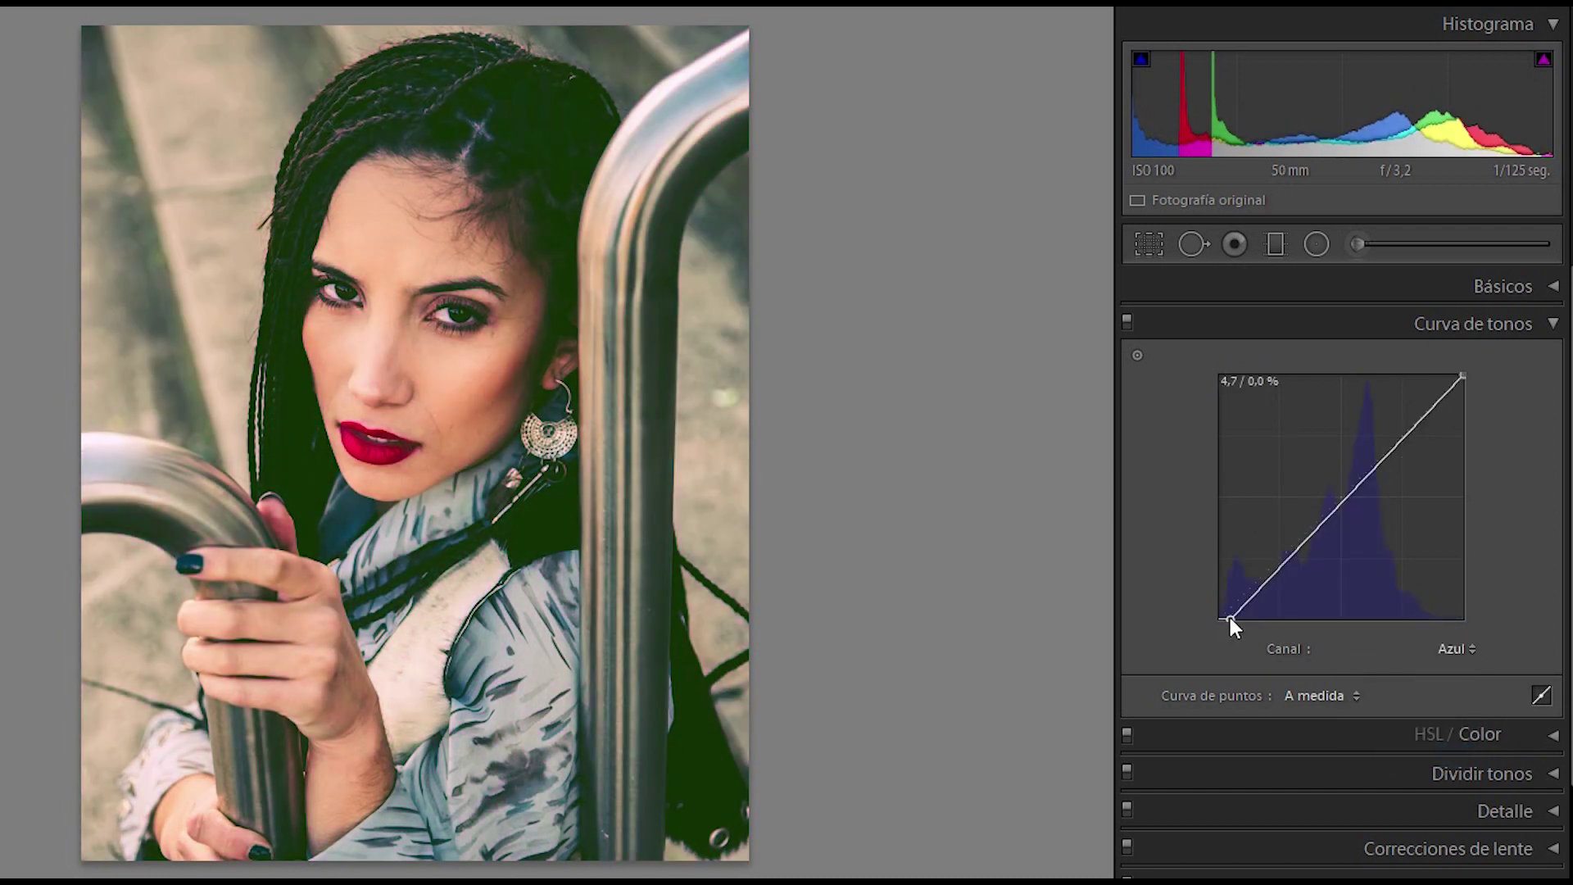
left_click_drag(1230, 617, 1181, 558)
left_click_drag(1274, 527, 1278, 544)
left_click_drag(1334, 499, 1338, 463)
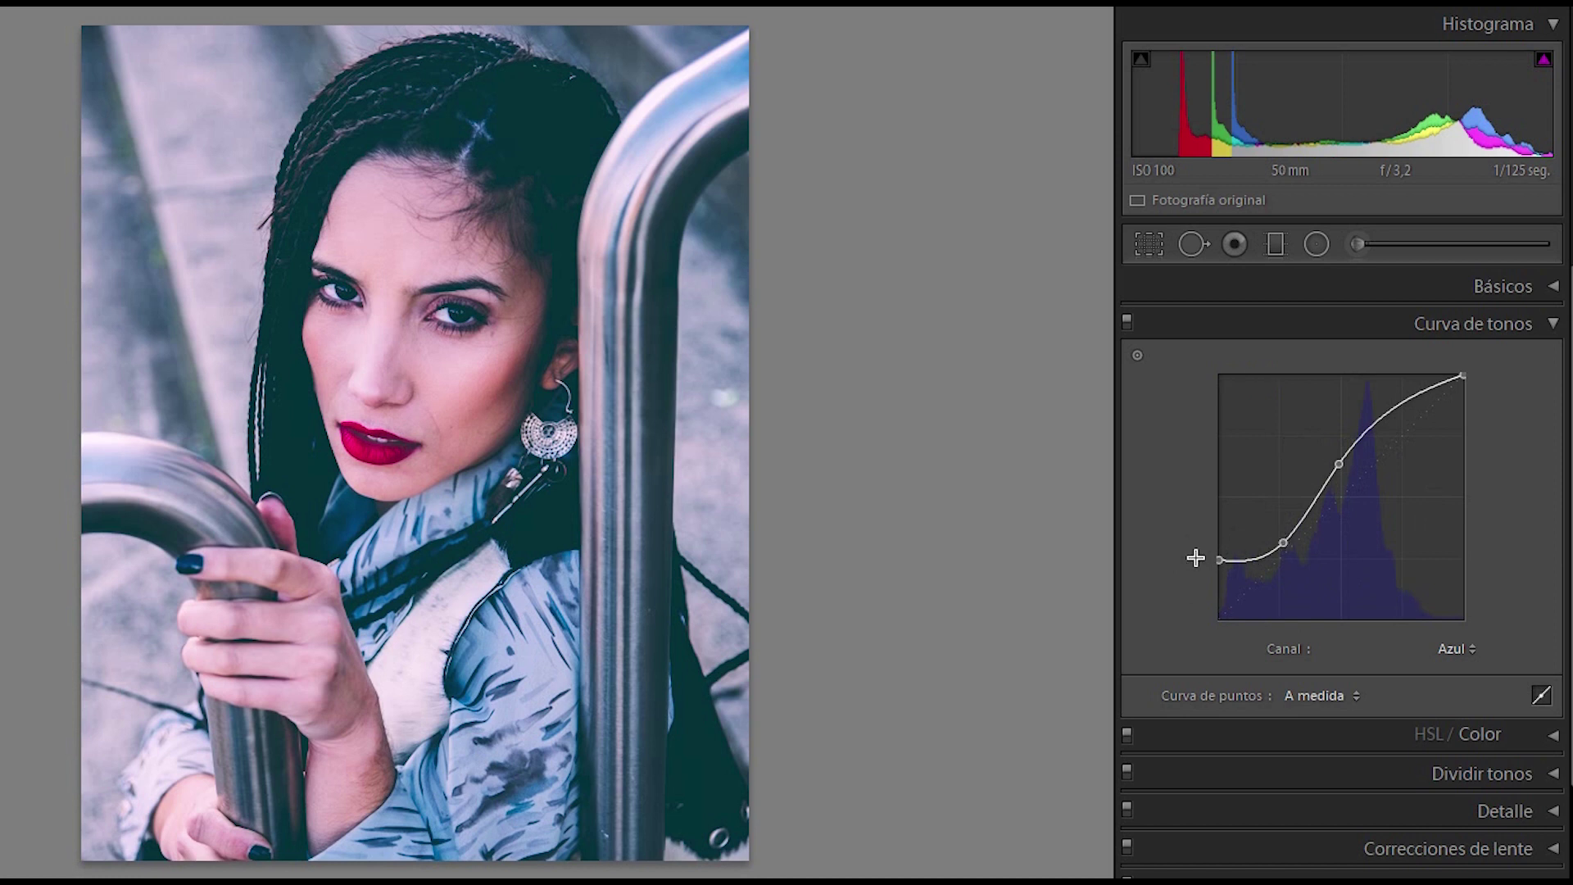
Return the blue curve's black endpoint to the bottom corner and pull its shadow and midtone points out to the curve's ends
left_click_drag(1221, 557, 1193, 632)
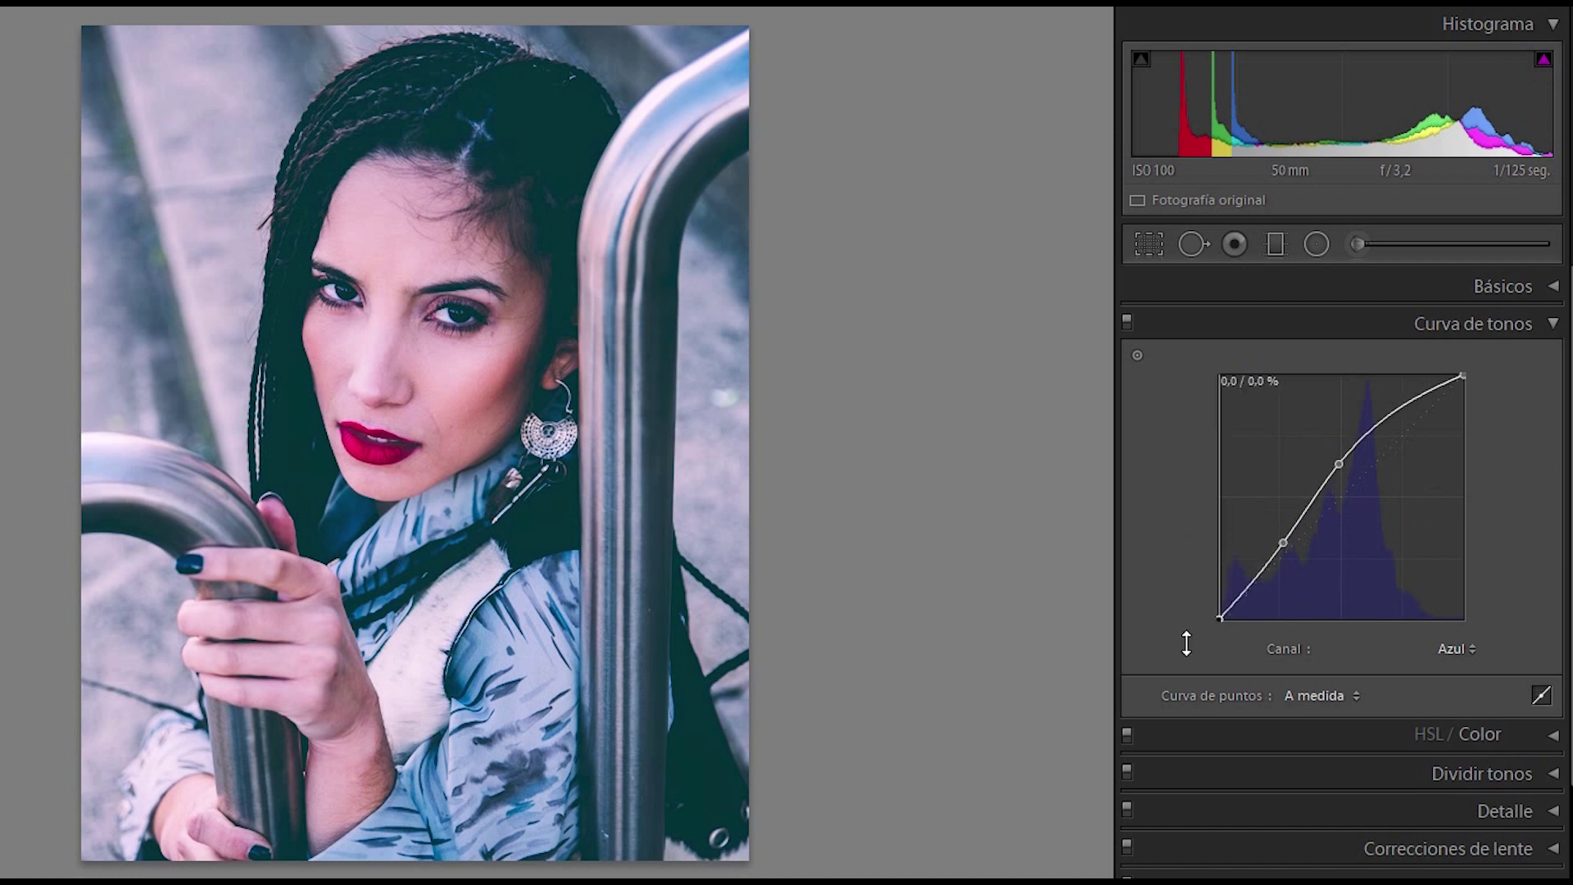
left_click_drag(1279, 542, 1197, 627)
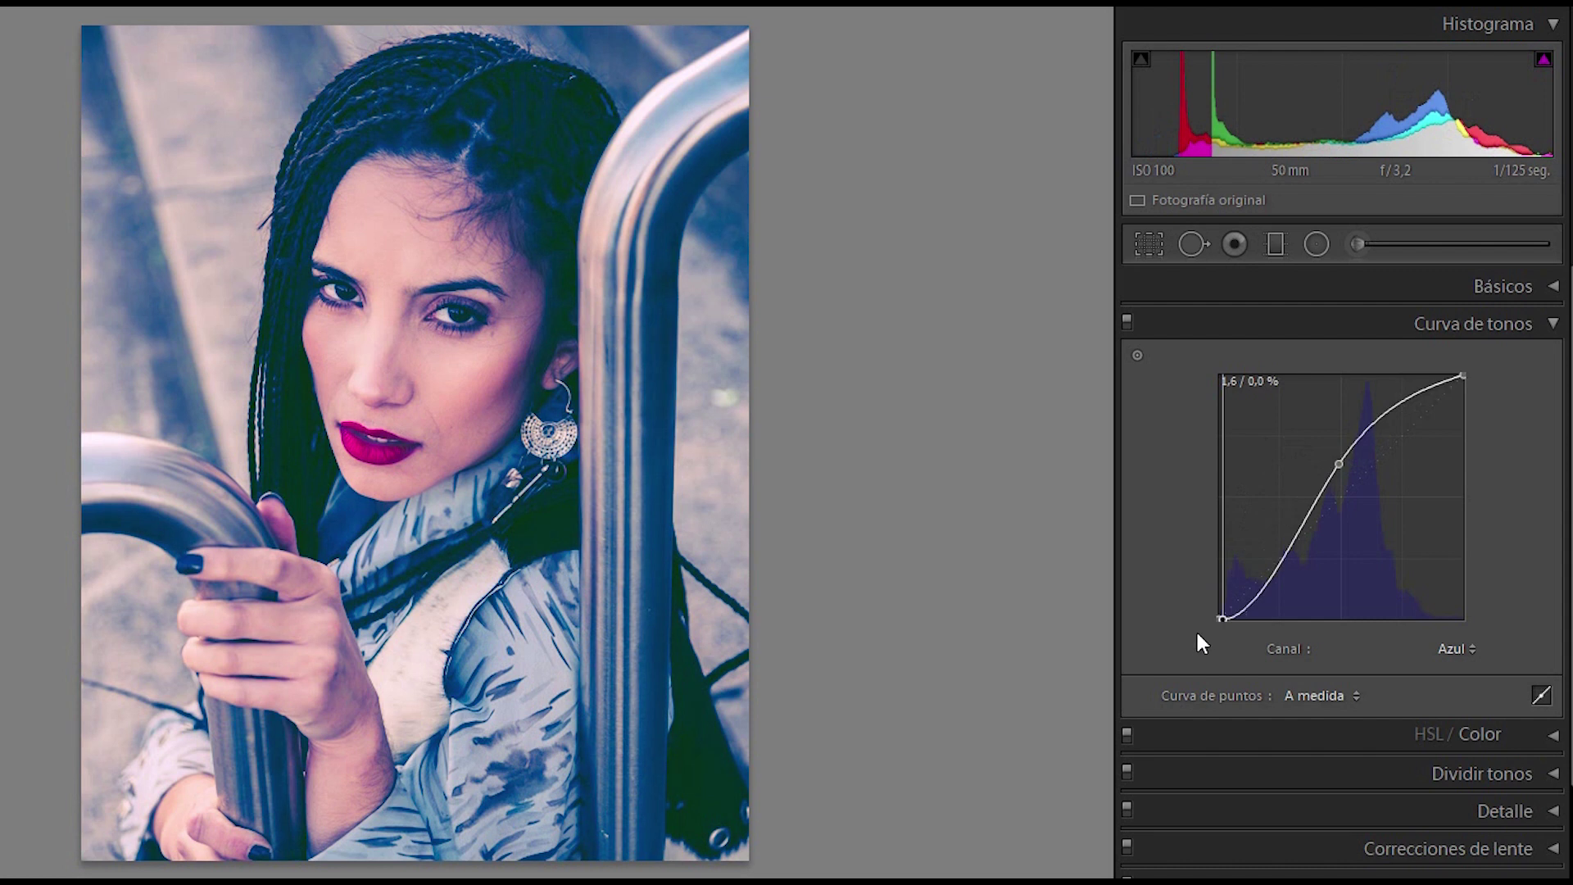
left_click_drag(1341, 461, 1462, 372)
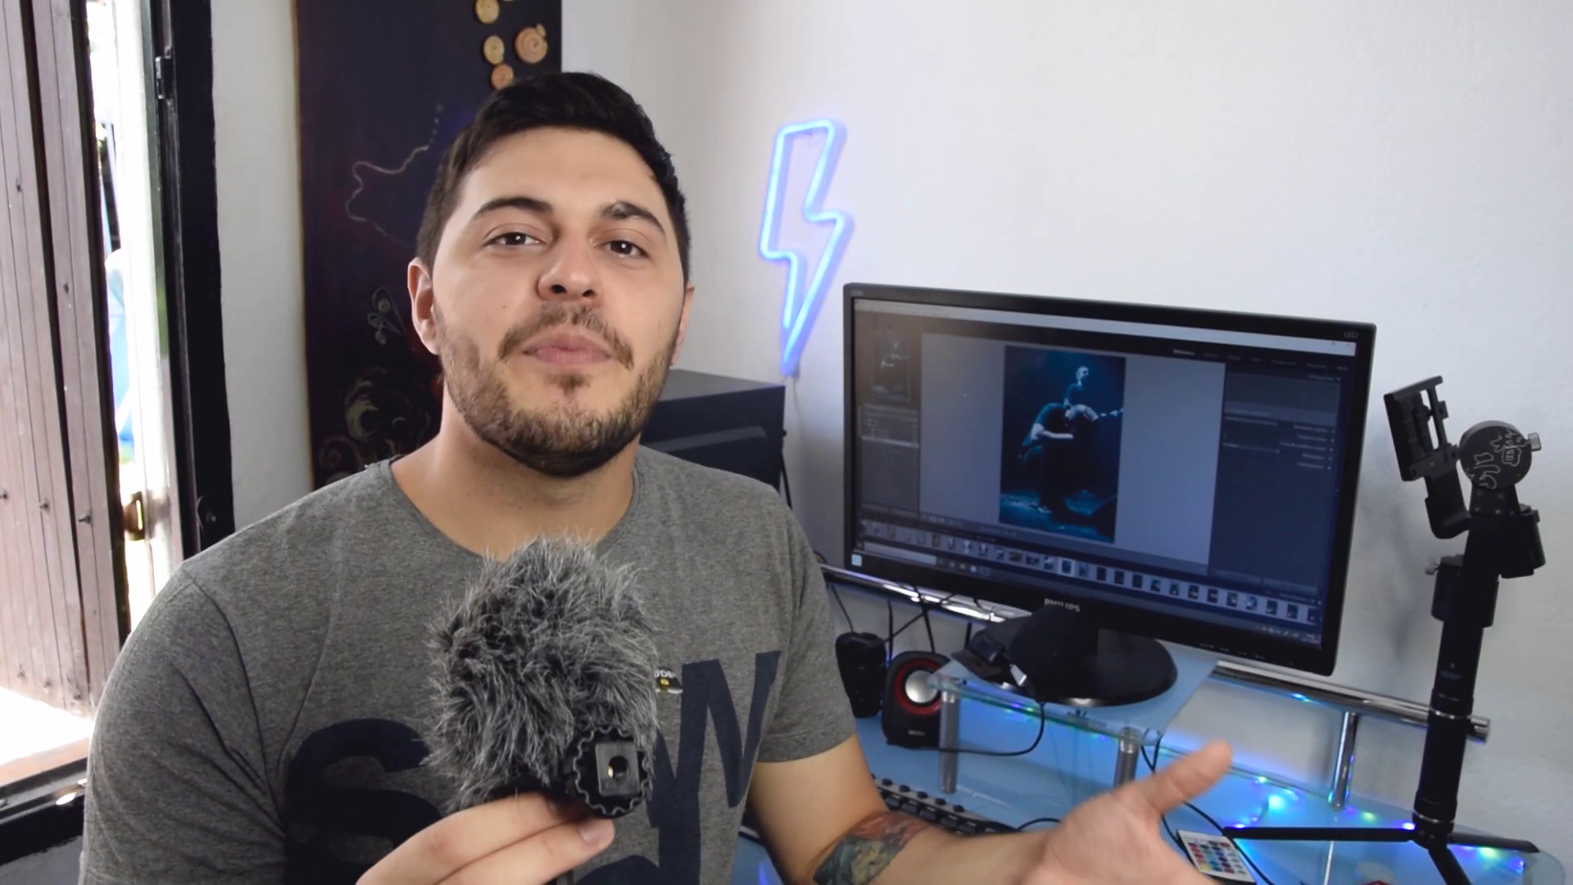